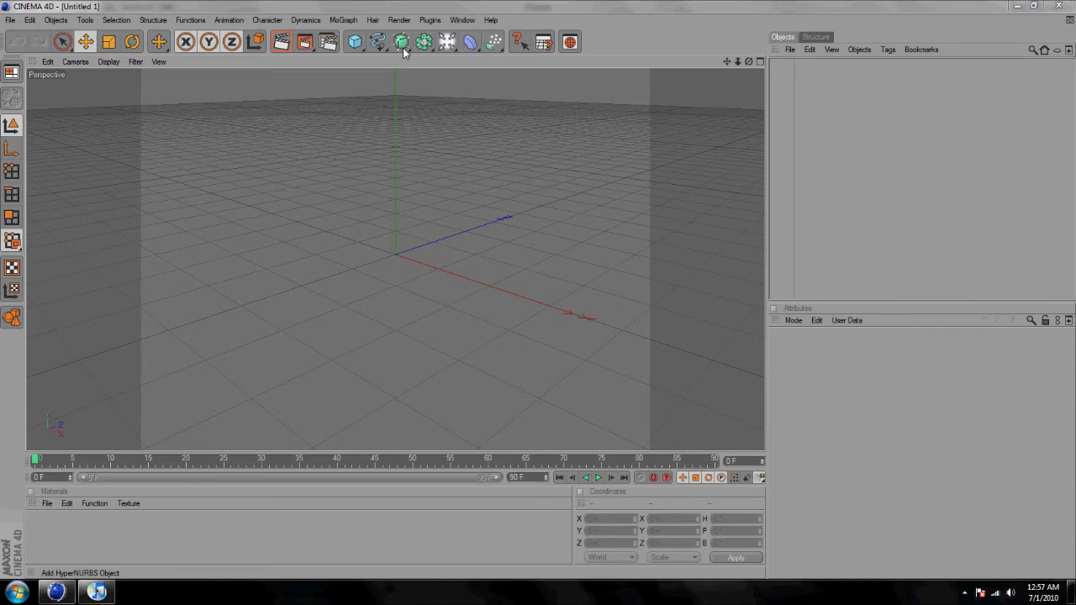
Add a pyramid with 100 segments and raise it about 4 m along the Y axis.
{"action": "left_click_drag", "start_coordinate": [354, 41], "coordinate": [596, 79]}
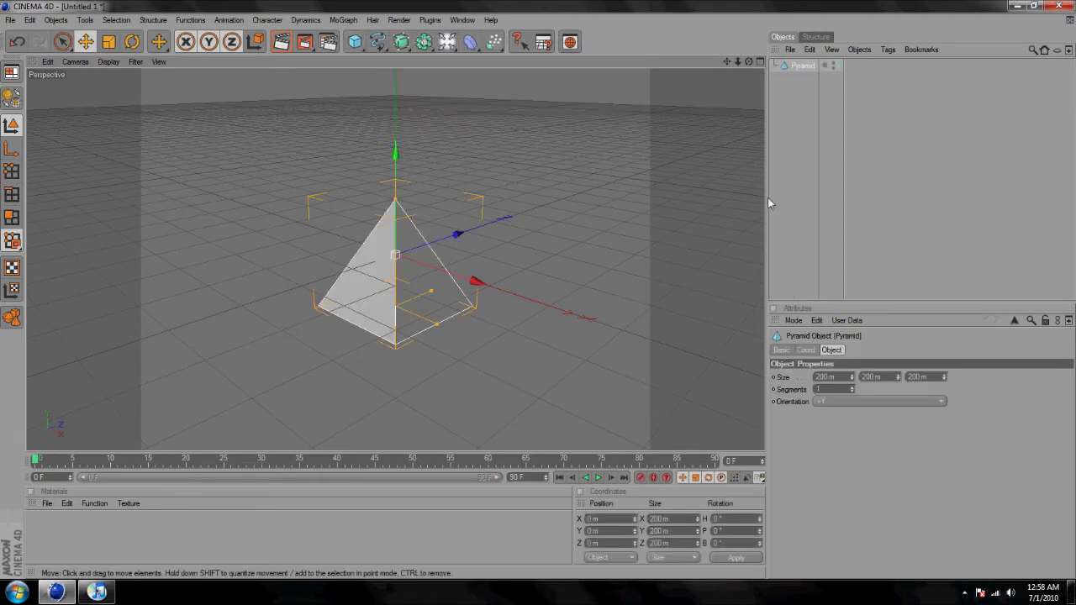
{"action": "double_click", "coordinate": [841, 389]}
{"action": "type", "text": "100"}
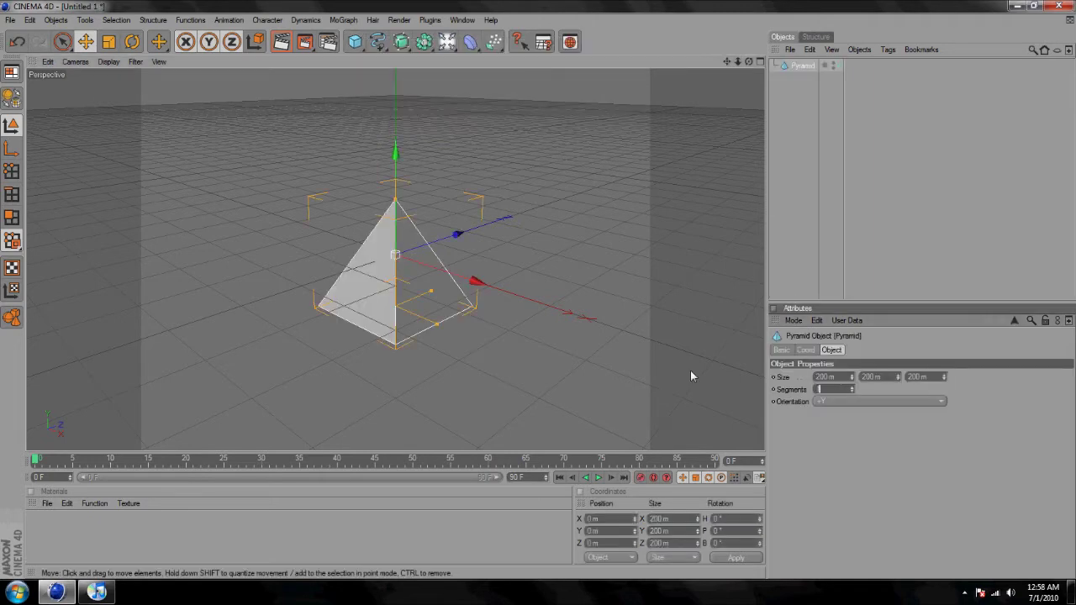
{"action": "left_click", "coordinate": [833, 432]}
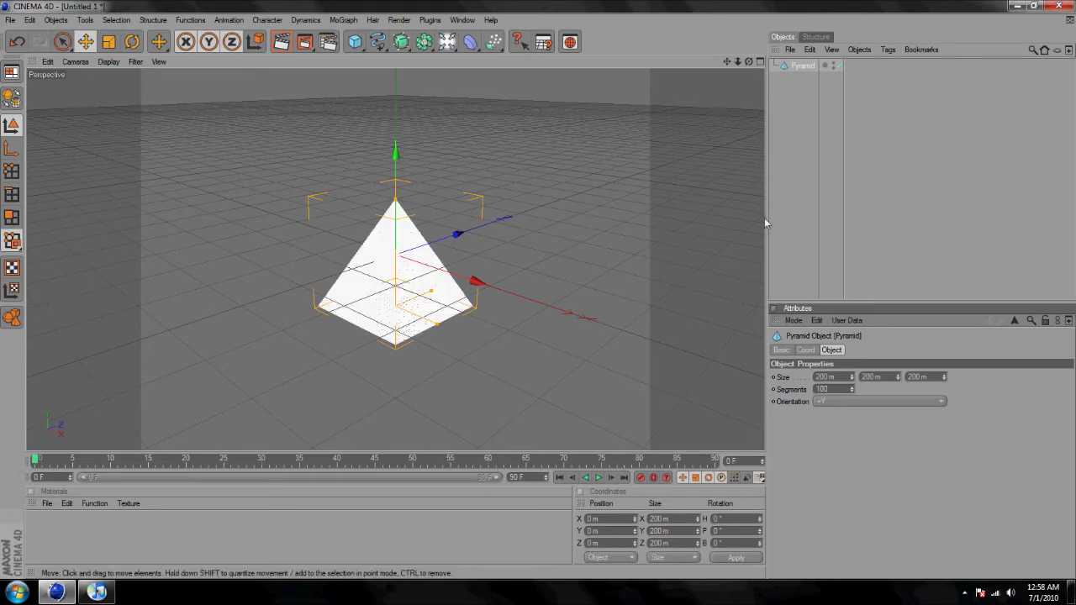
{"action": "left_click", "coordinate": [781, 284]}
{"action": "left_click", "coordinate": [792, 63]}
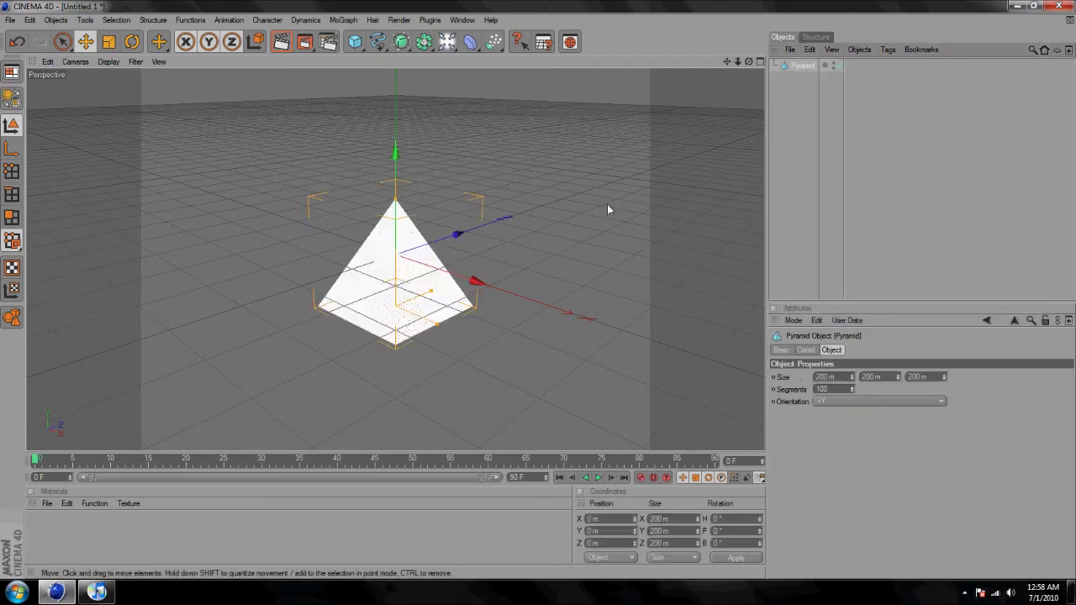
{"action": "left_click_drag", "start_coordinate": [396, 138], "coordinate": [396, 134]}
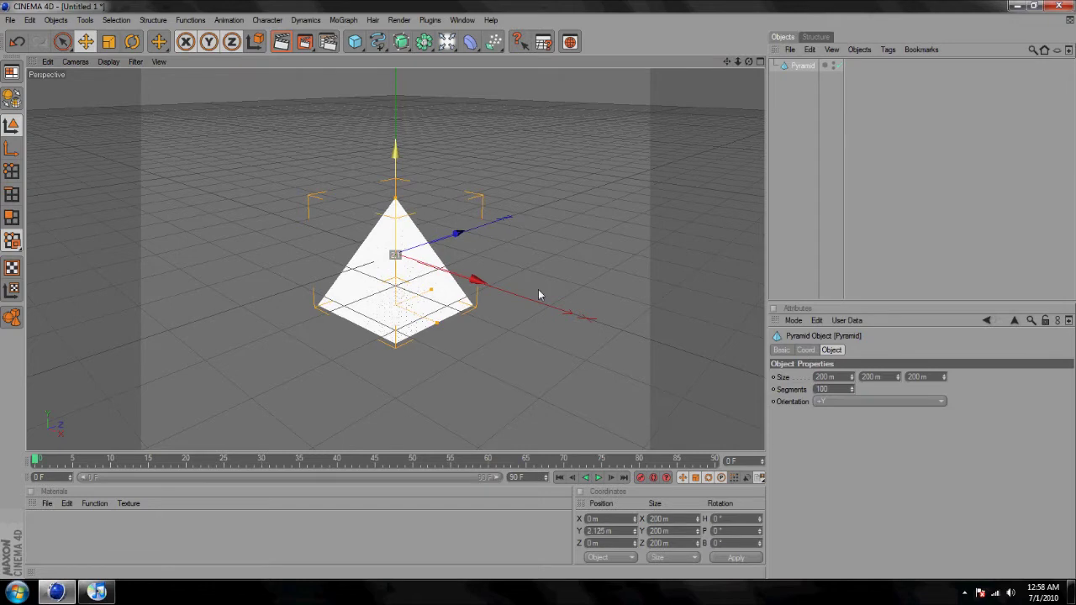
{"action": "left_click", "coordinate": [789, 142]}
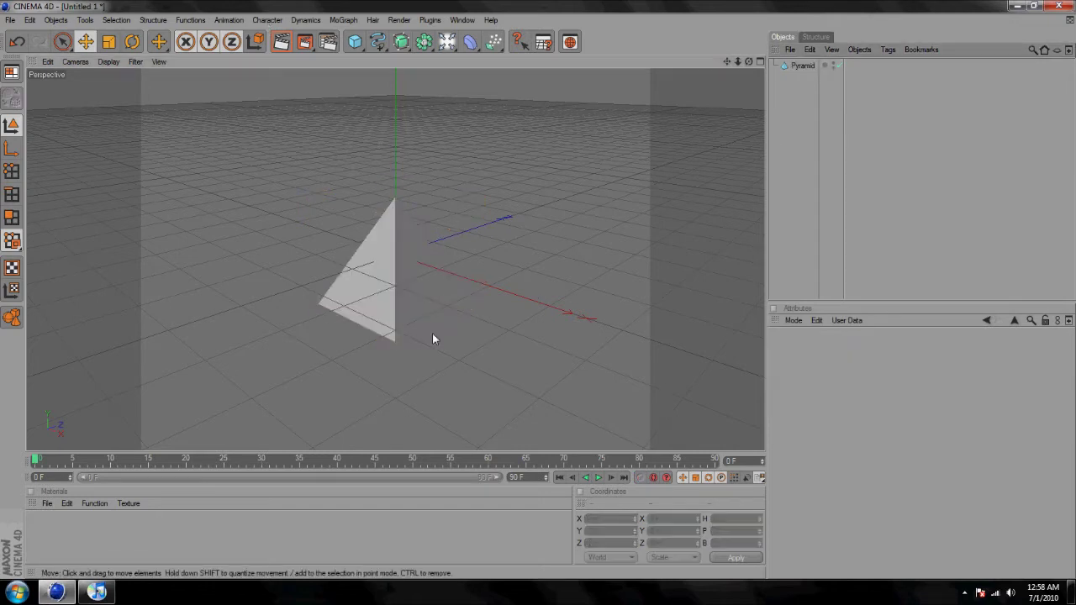
Add a Twist deformer as a child of the pyramid and twist it to about -166°.
{"action": "left_click", "coordinate": [470, 42]}
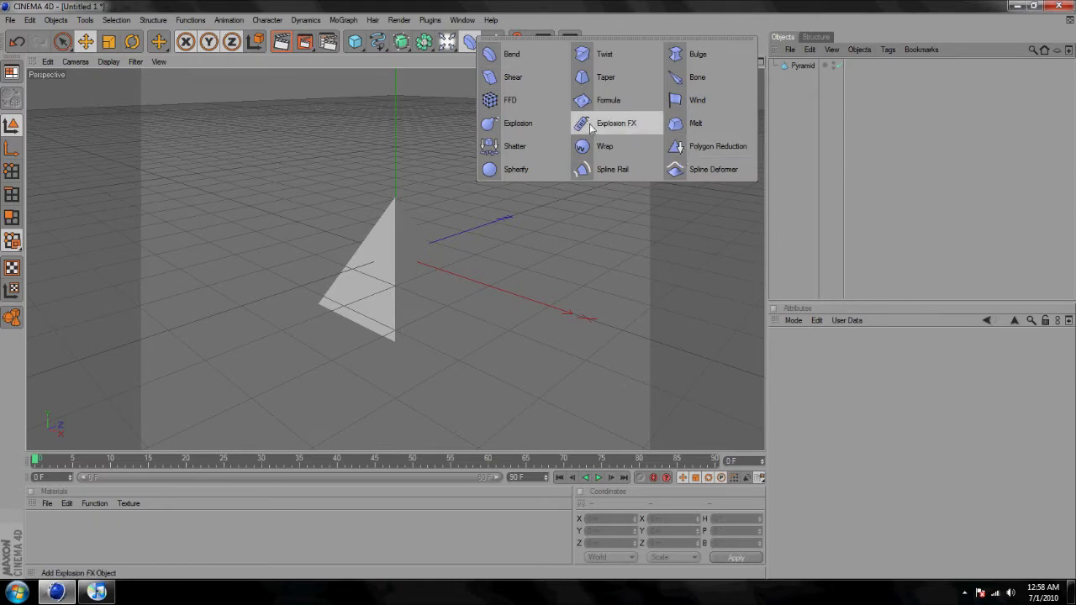
{"action": "left_click", "coordinate": [617, 59]}
{"action": "left_click_drag", "start_coordinate": [800, 68], "coordinate": [804, 82]}
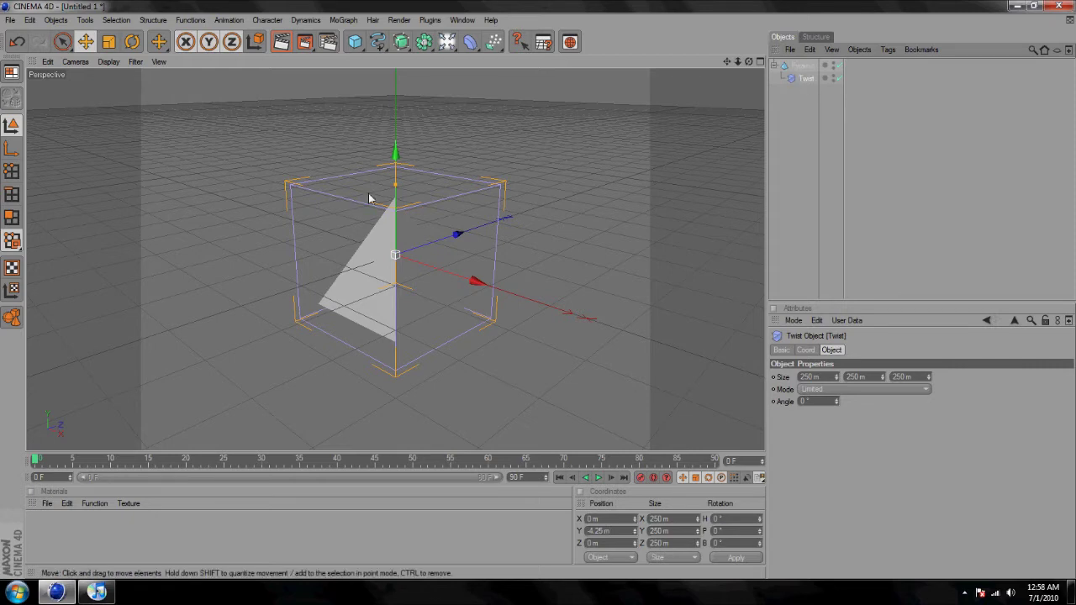
{"action": "left_click_drag", "start_coordinate": [395, 190], "coordinate": [542, 296]}
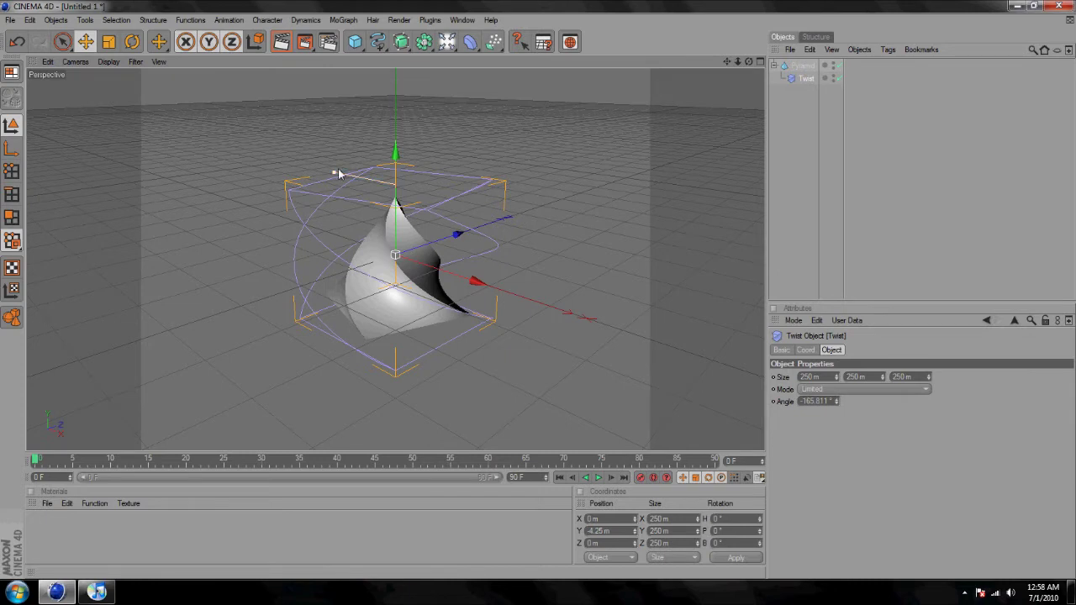
Make the Twist deformer Unlimited, with an angle of about -324° and a position of about X 258 m, Y -48 m.
{"action": "left_click", "coordinate": [866, 390]}
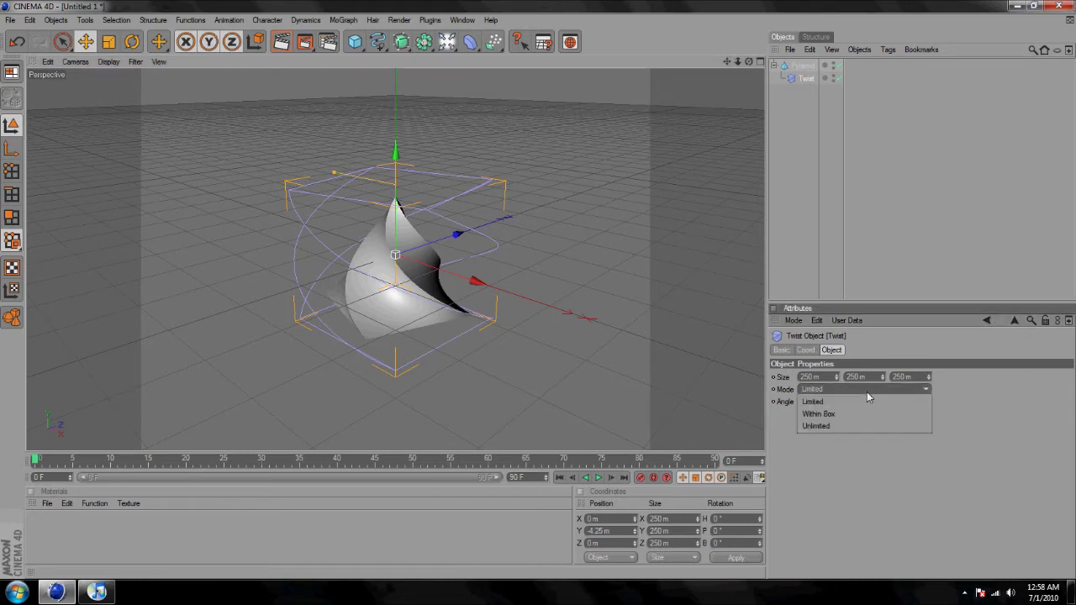
{"action": "left_click", "coordinate": [840, 429]}
{"action": "mouse_move", "coordinate": [537, 296]}
{"action": "left_mouse_down"}
{"action": "mouse_move", "coordinate": [563, 294]}
{"action": "mouse_move", "coordinate": [493, 286]}
{"action": "mouse_move", "coordinate": [538, 289]}
{"action": "mouse_move", "coordinate": [505, 308]}
{"action": "mouse_move", "coordinate": [535, 290]}
{"action": "mouse_move", "coordinate": [551, 296]}
{"action": "left_mouse_up"}
{"action": "left_click_drag", "start_coordinate": [542, 235], "coordinate": [538, 323]}
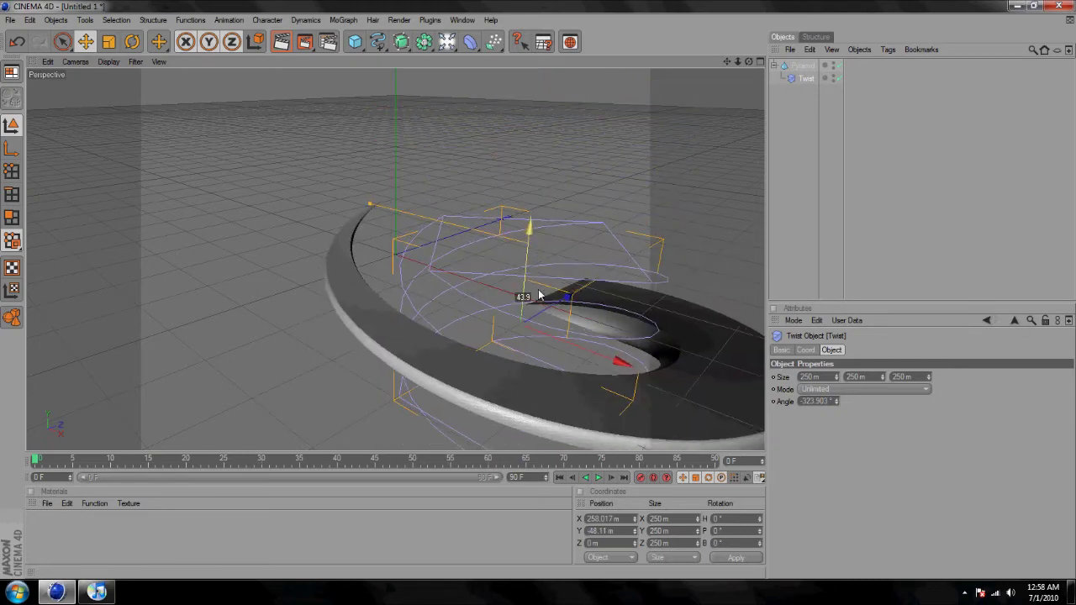
Move the pyramid along the X axis to about -292 m to stretch it into a curved horn shape.
{"action": "left_click", "coordinate": [802, 65]}
{"action": "left_click_drag", "start_coordinate": [473, 281], "coordinate": [539, 294]}
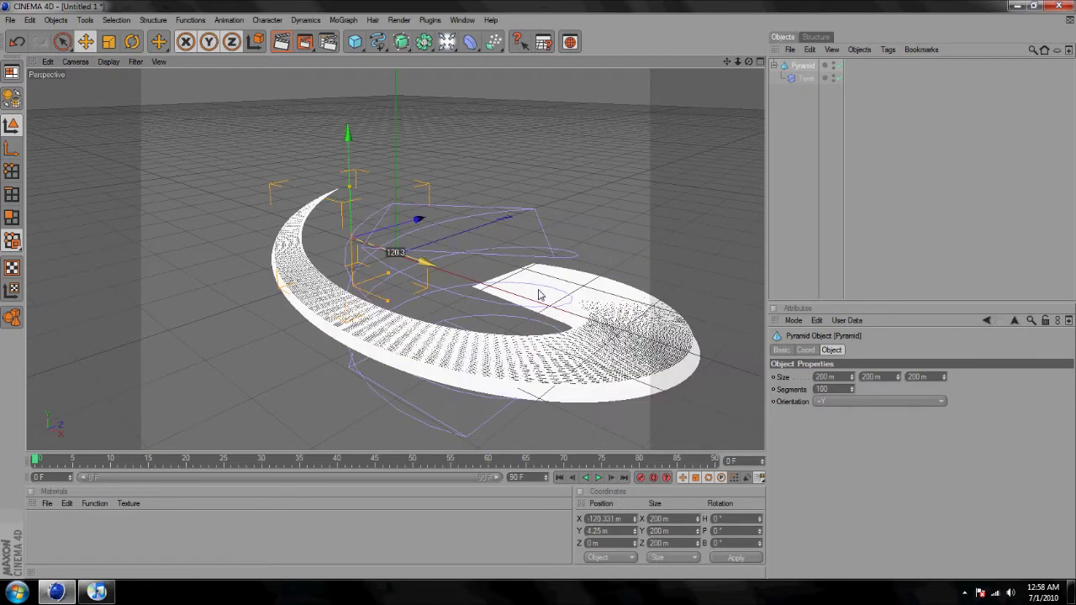
{"action": "left_click", "coordinate": [789, 165]}
Duplicate the pyramid with its Twist deformer and rotate the copy to a heading of about -170°.
{"action": "left_click", "coordinate": [798, 66]}
{"action": "key", "text": "ctrl+c"}
{"action": "key", "text": "ctrl+v"}
{"action": "key", "text": "r"}
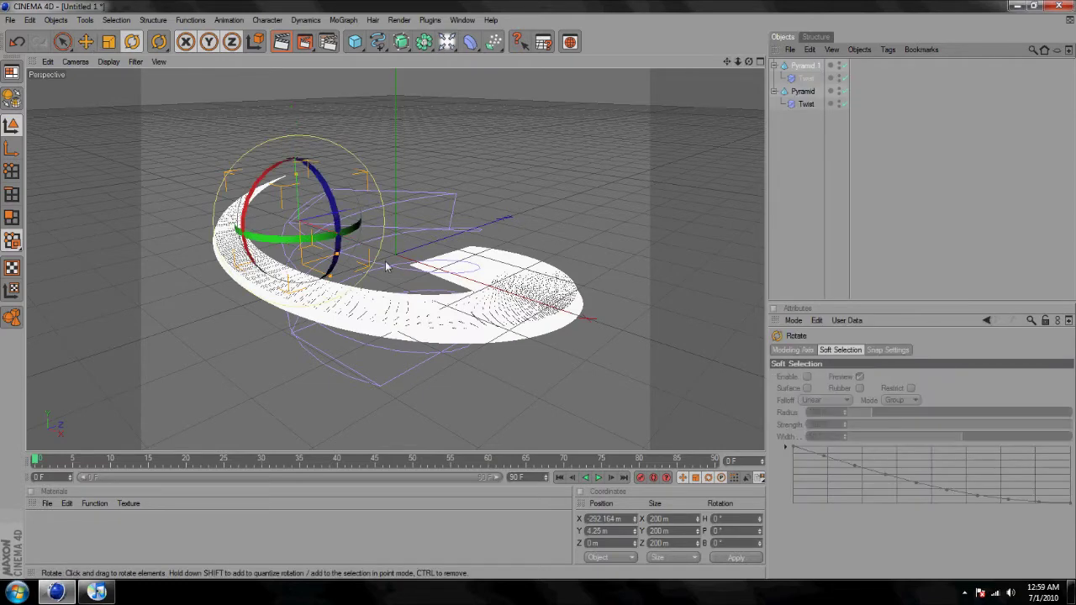
{"action": "left_click_drag", "start_coordinate": [319, 246], "coordinate": [212, 192]}
{"action": "key", "text": "e"}
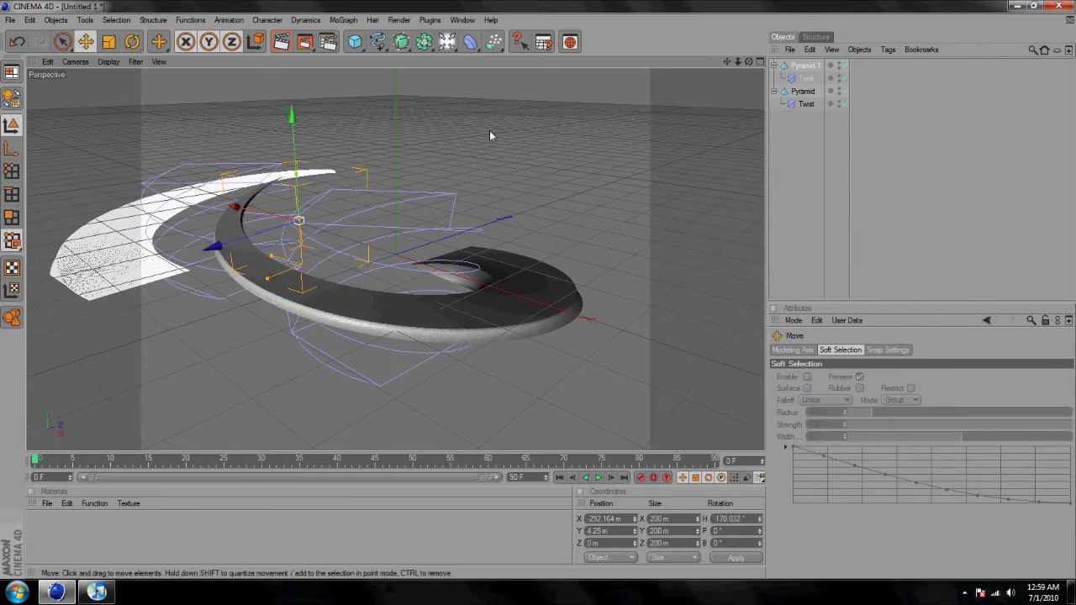
Move the copied pyramid to about X -27 m, Z 186 m and rotate its heading to about -539°.
{"action": "middle_click", "coordinate": [739, 68]}
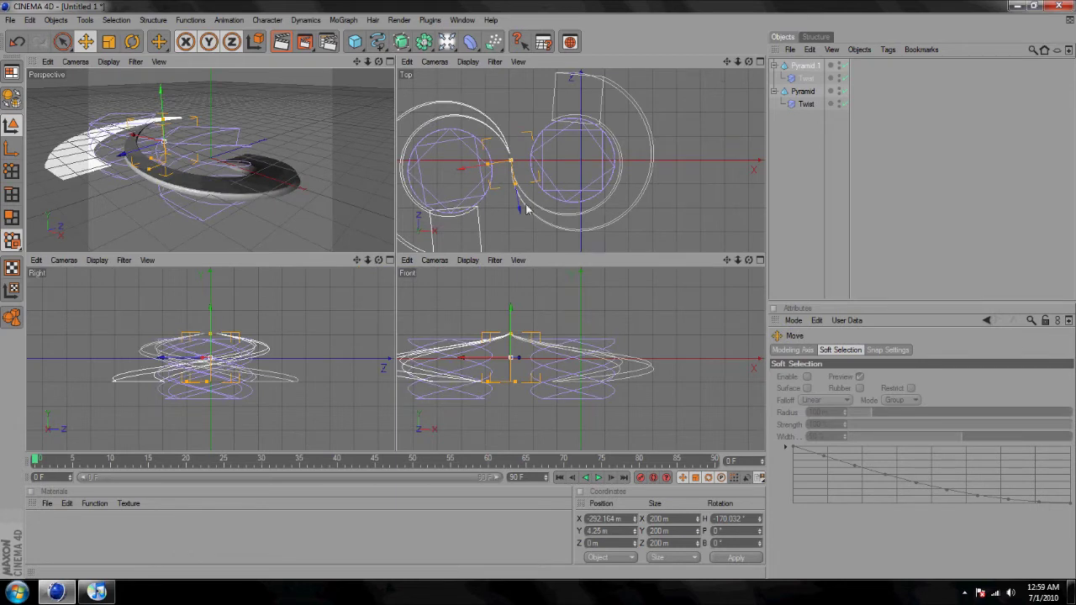
{"action": "left_click_drag", "start_coordinate": [541, 258], "coordinate": [523, 204]}
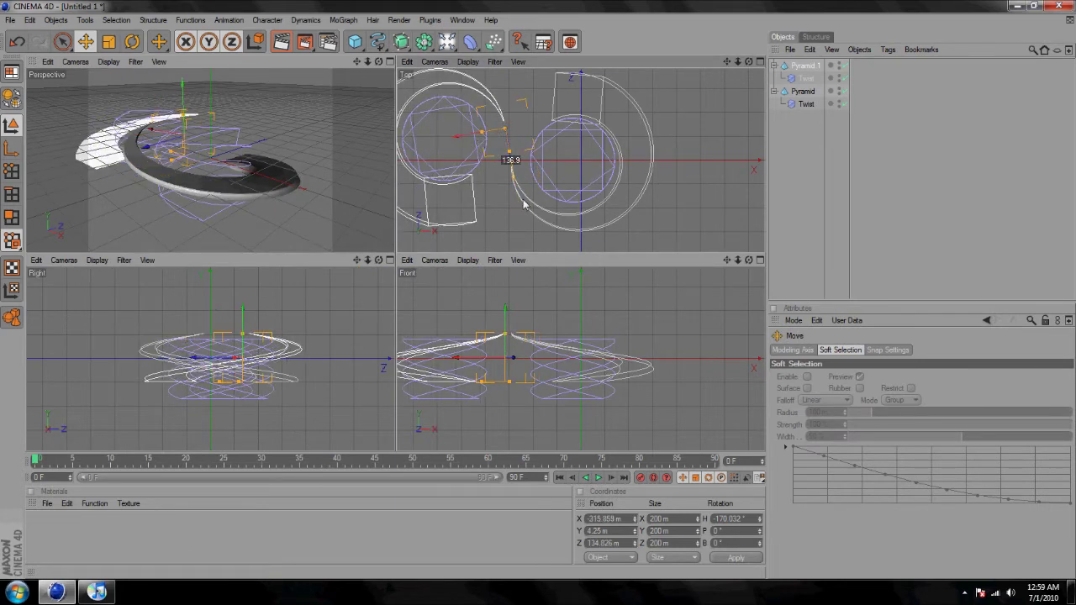
{"action": "left_click_drag", "start_coordinate": [478, 139], "coordinate": [551, 126]}
{"action": "key", "text": "r"}
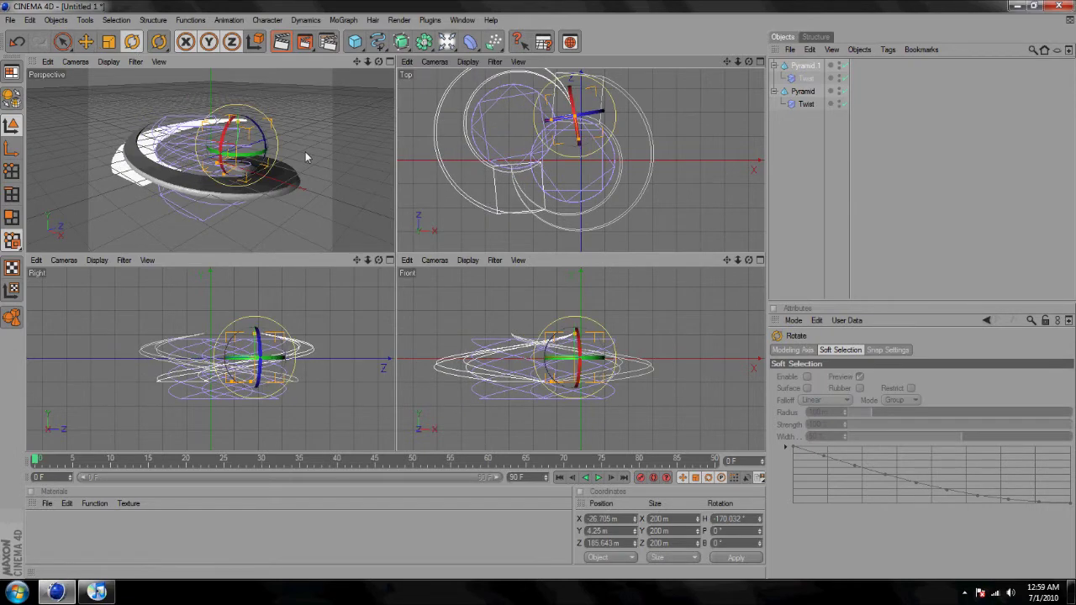
{"action": "left_click_drag", "start_coordinate": [257, 155], "coordinate": [288, 309]}
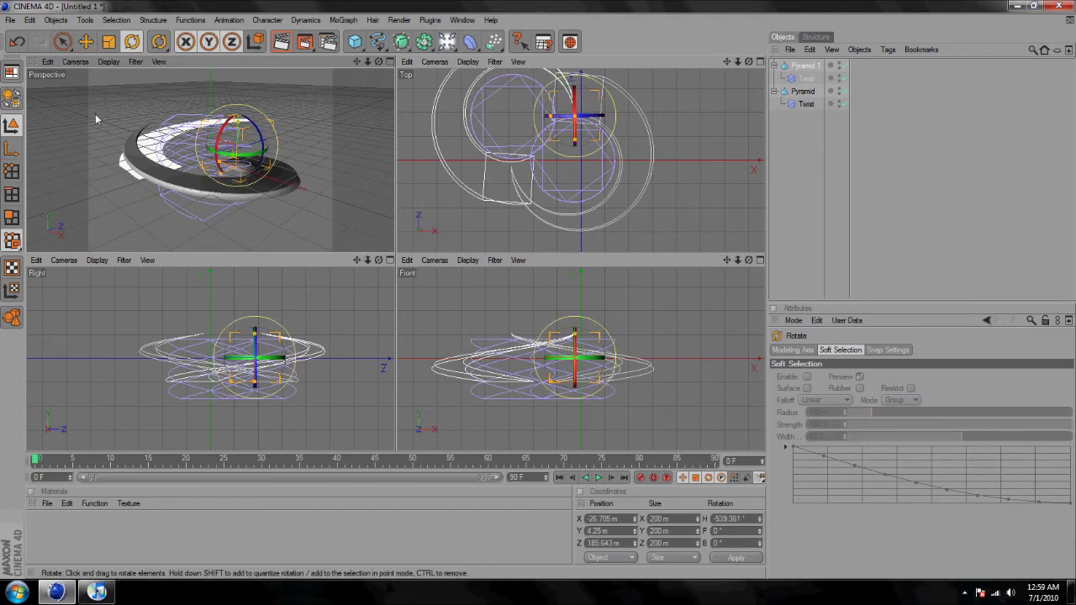
Move the copied pyramid to about X 71 m, Z 534 m, joining the two wide ends into an S shape.
{"action": "key", "text": "e"}
{"action": "left_click_drag", "start_coordinate": [571, 164], "coordinate": [539, 258]}
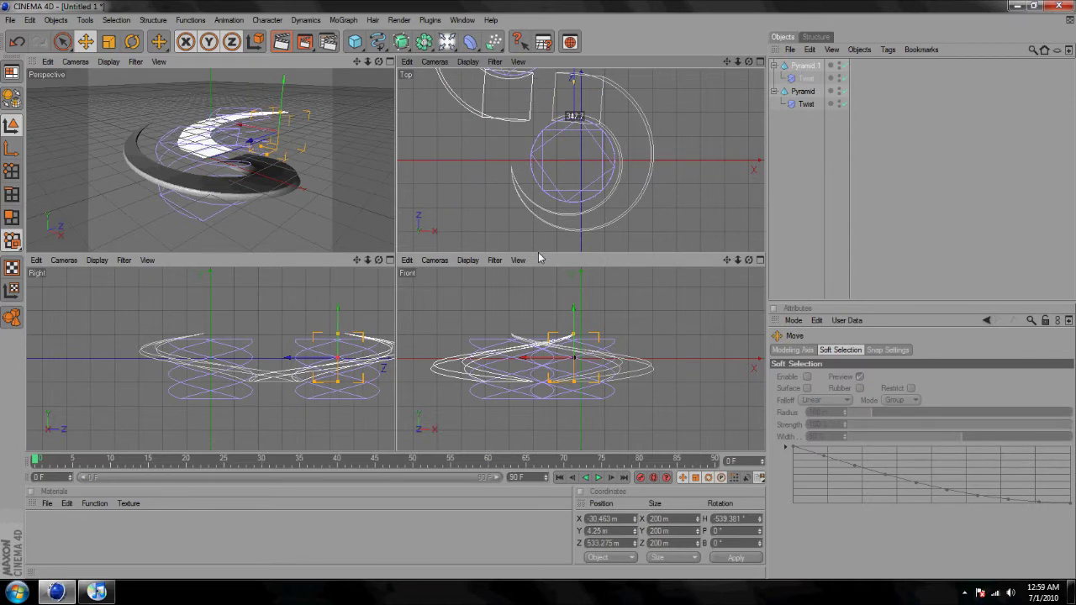
{"action": "scroll", "coordinate": [572, 174], "scroll_direction": "down", "scroll_amount": 3}
{"action": "left_click_drag", "start_coordinate": [543, 79], "coordinate": [558, 79]}
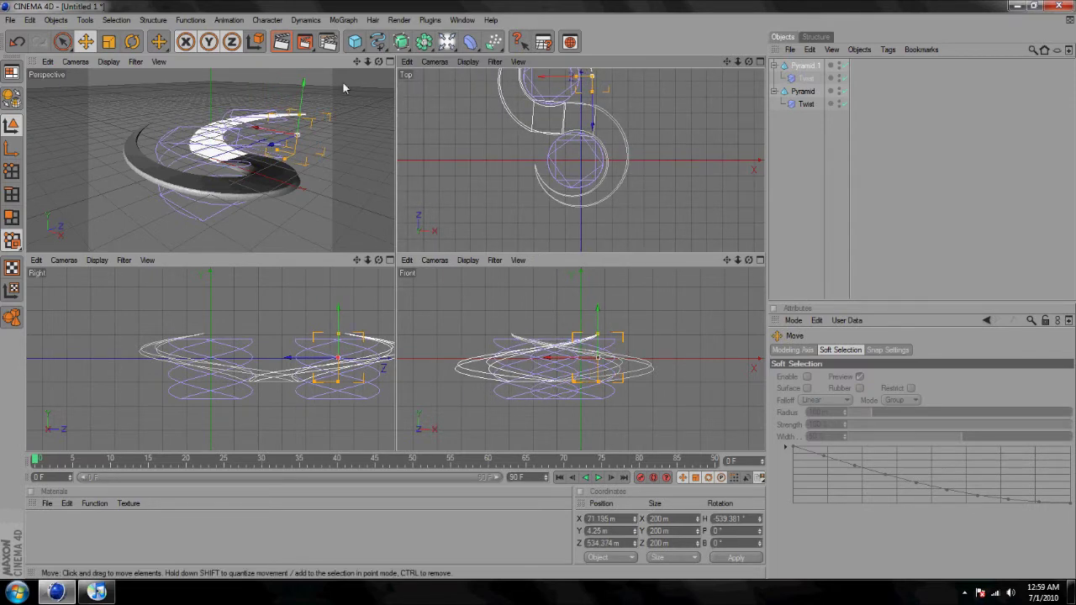
Examine the joined S shape from above in the perspective view.
{"action": "left_click", "coordinate": [389, 61]}
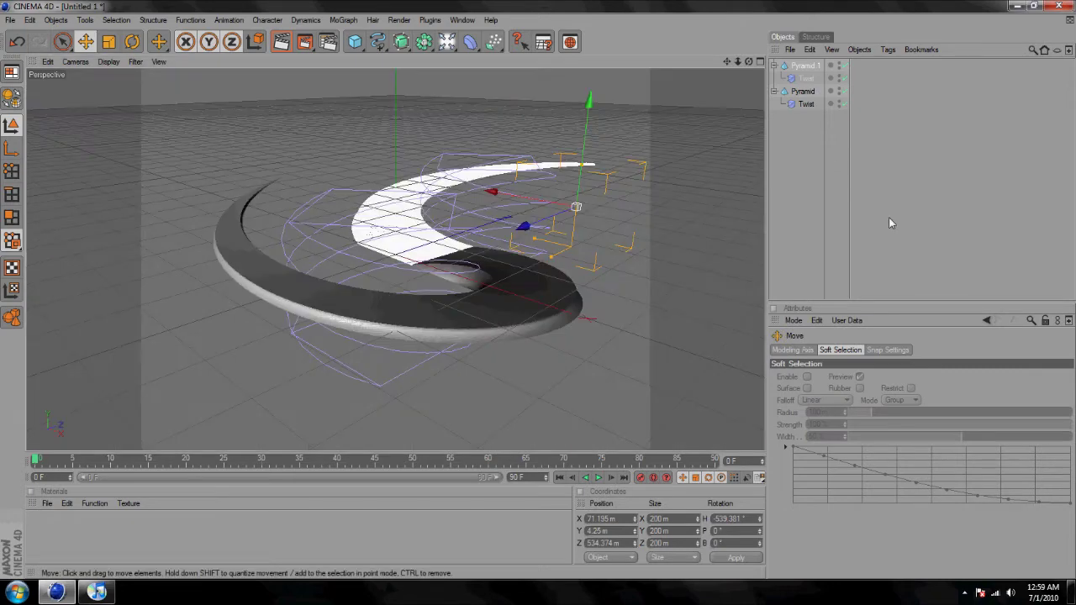
{"action": "left_click", "coordinate": [814, 177]}
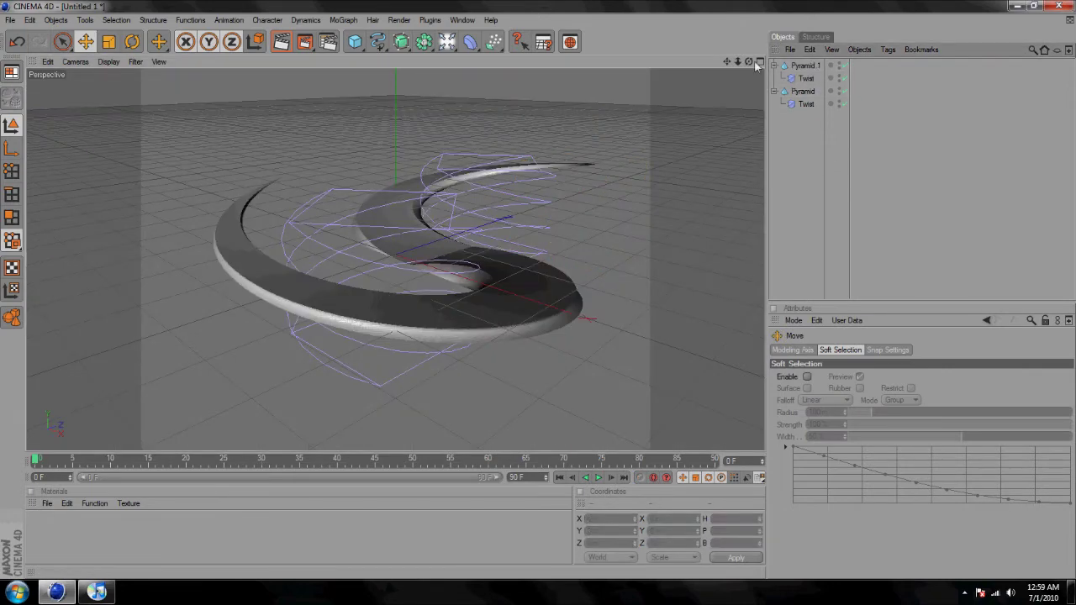
{"action": "left_click_drag", "start_coordinate": [527, 295], "coordinate": [544, 283], "text": "alt"}
{"action": "right_click_drag", "start_coordinate": [544, 283], "coordinate": [622, 254], "text": "alt"}
{"action": "left_click_drag", "start_coordinate": [561, 296], "coordinate": [493, 318], "text": "alt"}
{"action": "scroll", "coordinate": [453, 302], "scroll_direction": "down", "scroll_amount": 5}
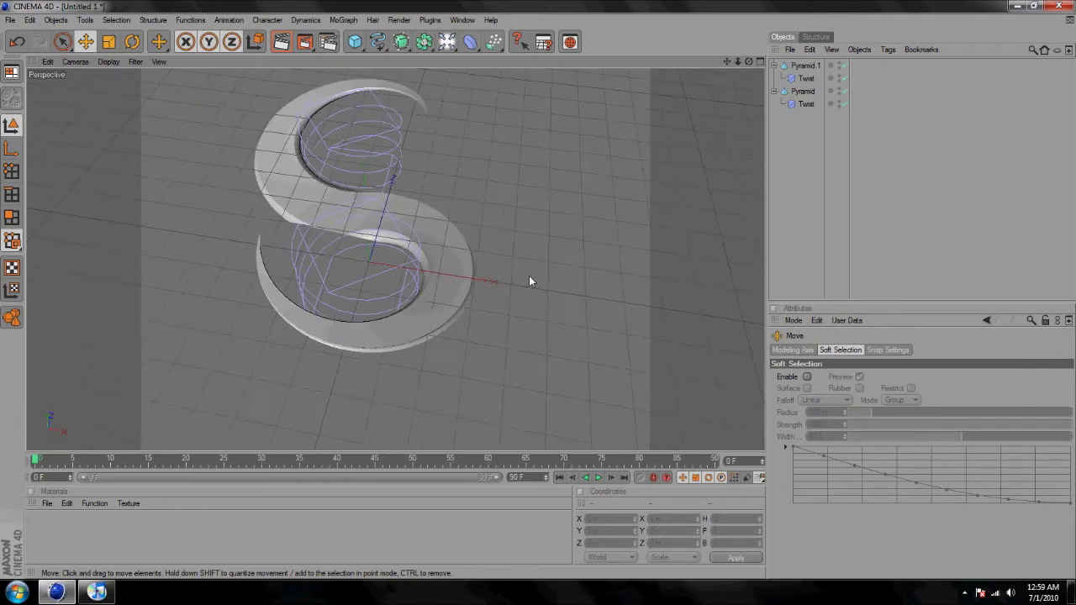
{"action": "middle_click_drag", "start_coordinate": [434, 217], "coordinate": [538, 289], "text": "alt"}
{"action": "mouse_move", "coordinate": [537, 289]}
{"action": "left_mouse_down", "text": "alt"}
{"action": "mouse_move", "coordinate": [563, 300]}
{"action": "mouse_move", "coordinate": [434, 274]}
{"action": "mouse_move", "coordinate": [539, 294]}
{"action": "left_mouse_up", "text": "alt"}
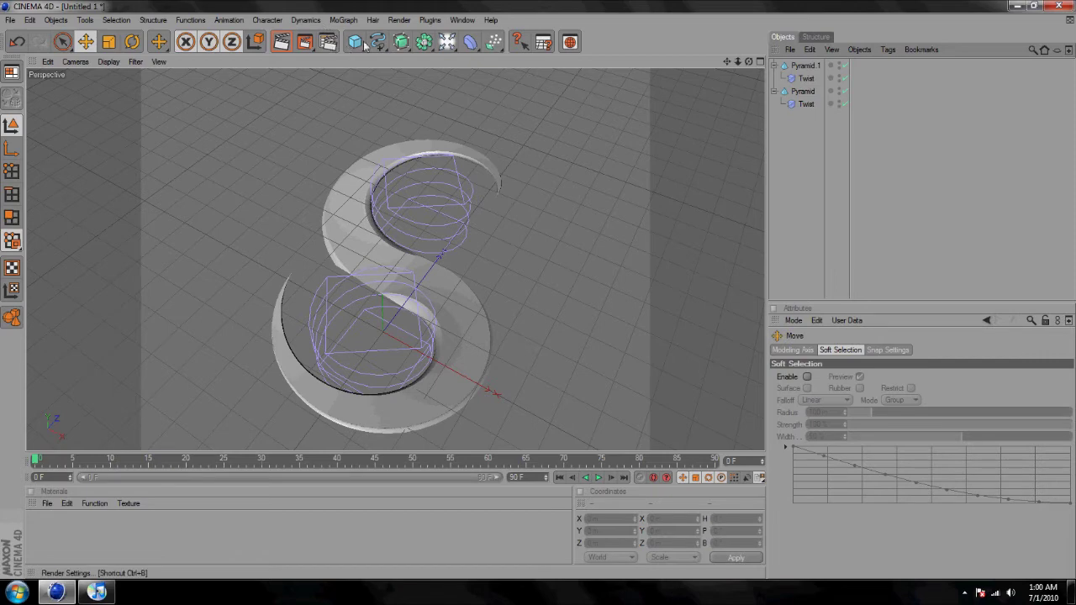
Load the materials from the file R-G-B Shaders.c4d.
{"action": "left_click", "coordinate": [13, 21]}
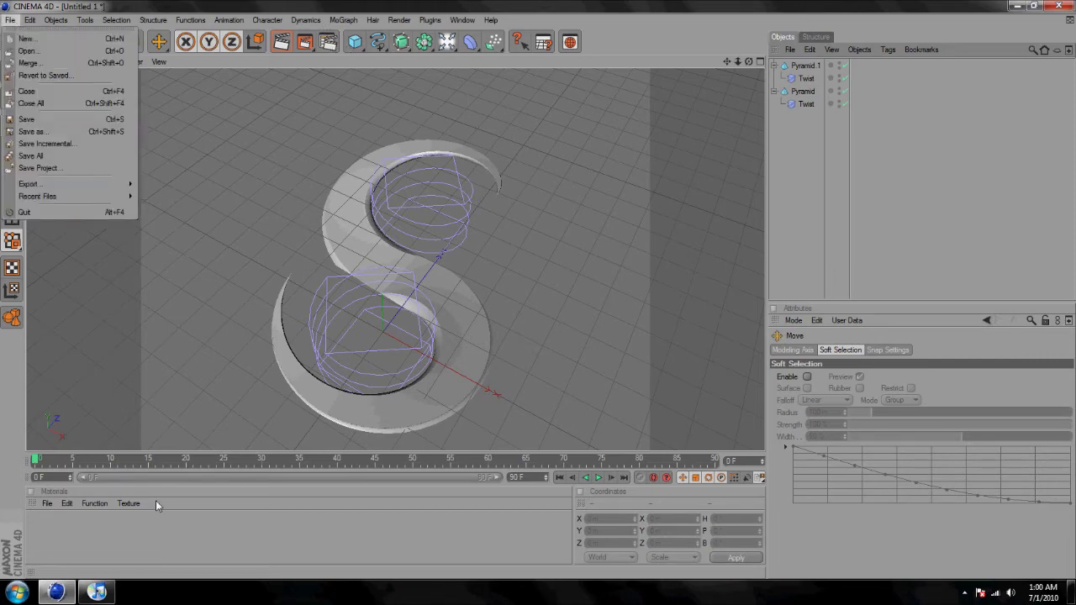
{"action": "left_click", "coordinate": [48, 503]}
{"action": "left_click", "coordinate": [43, 504]}
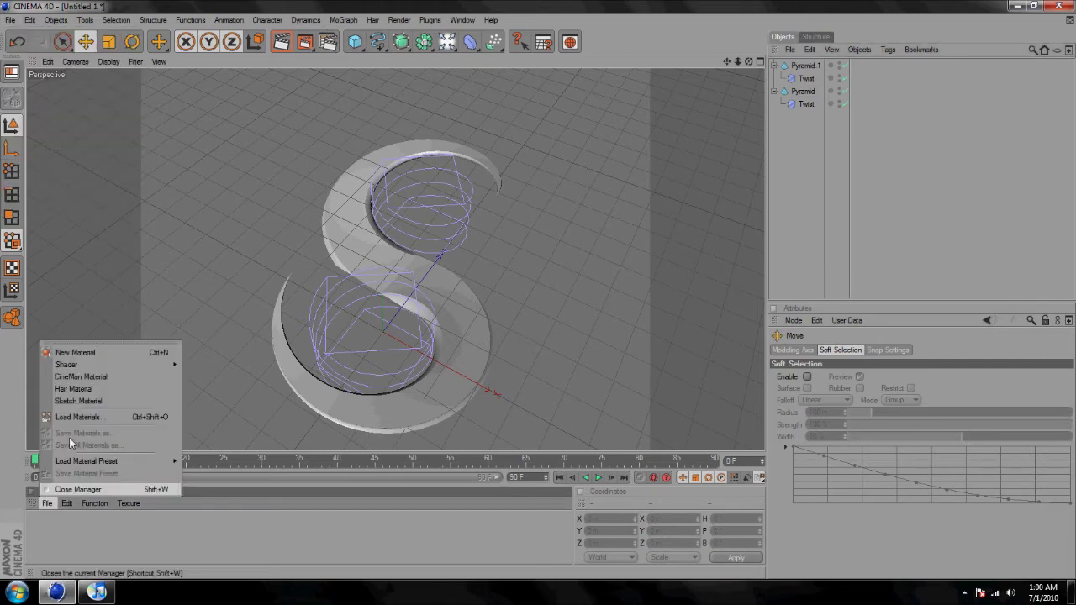
{"action": "left_click", "coordinate": [98, 416]}
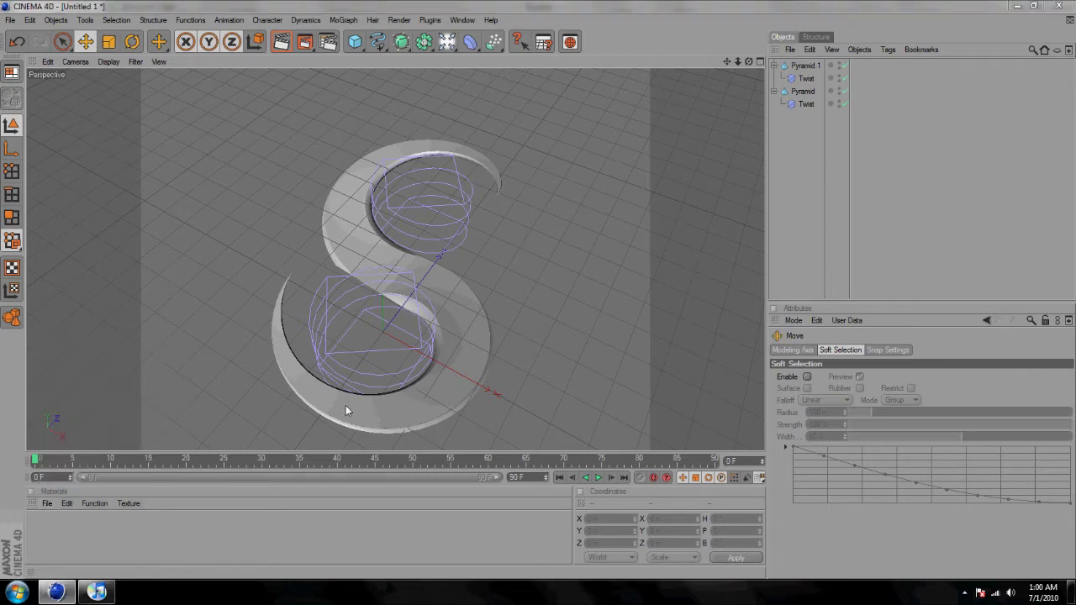
{"action": "left_click", "coordinate": [178, 123]}
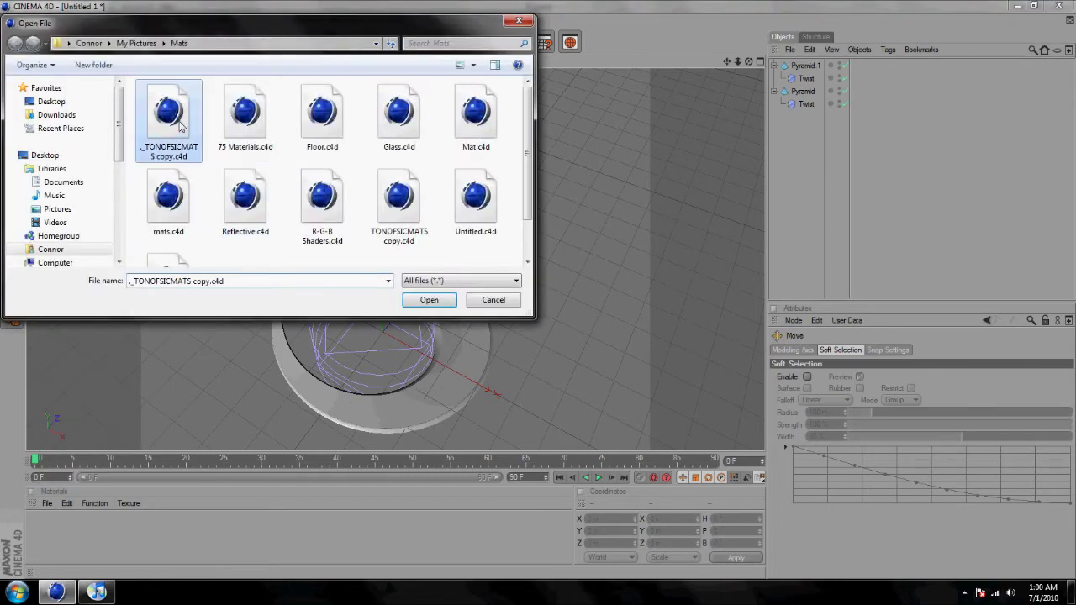
{"action": "double_click", "coordinate": [333, 204]}
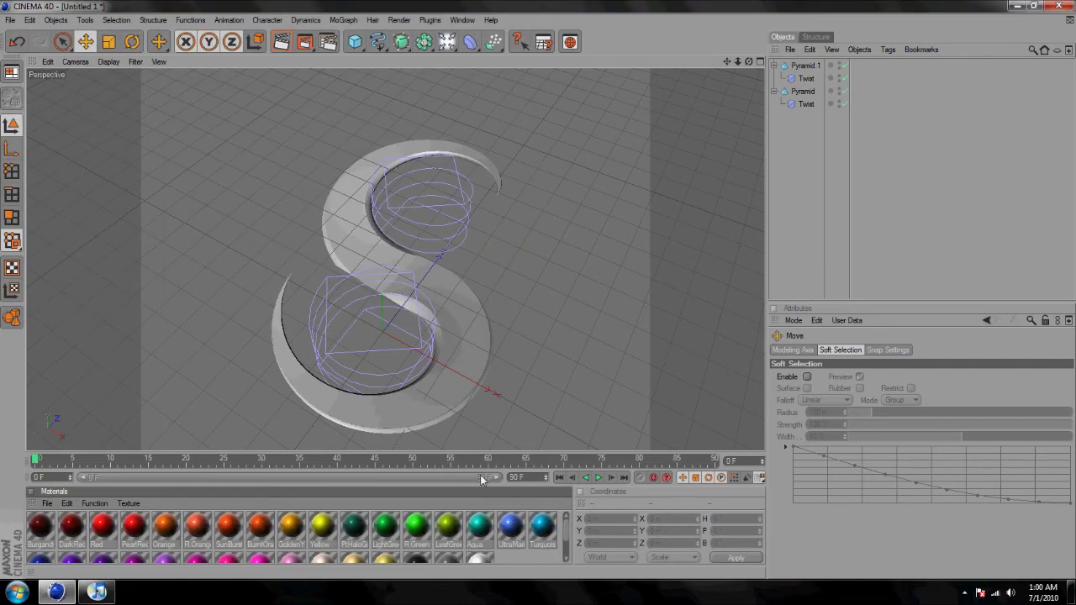
Enlarge the materials area and apply the pearl red material to both twisted pyramids.
{"action": "left_click_drag", "start_coordinate": [483, 491], "coordinate": [488, 449]}
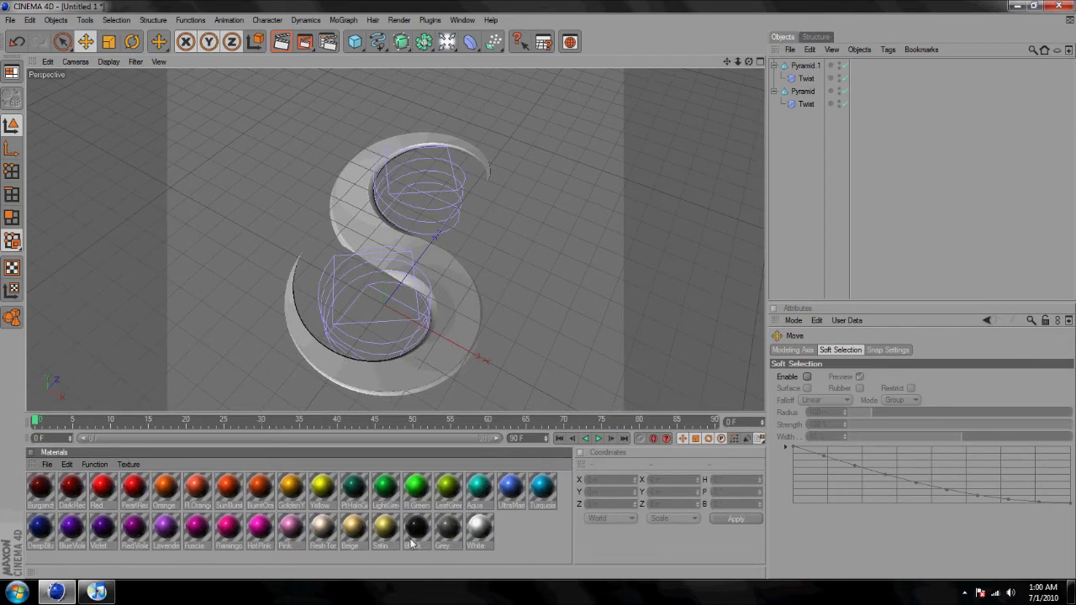
{"action": "left_click_drag", "start_coordinate": [142, 494], "coordinate": [362, 239]}
{"action": "left_click", "coordinate": [742, 201]}
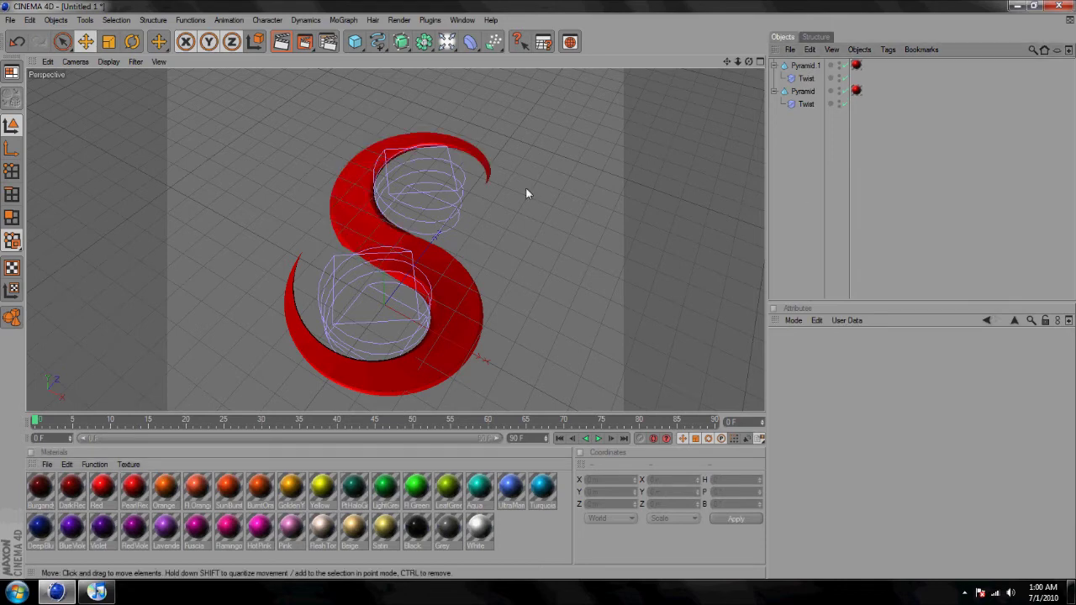
Add an omni light to the scene and raise it to about Y 1312 m above the S shape.
{"action": "left_click_drag", "start_coordinate": [524, 156], "coordinate": [469, 209], "text": "alt"}
{"action": "scroll", "coordinate": [469, 204], "scroll_direction": "up", "scroll_amount": 4}
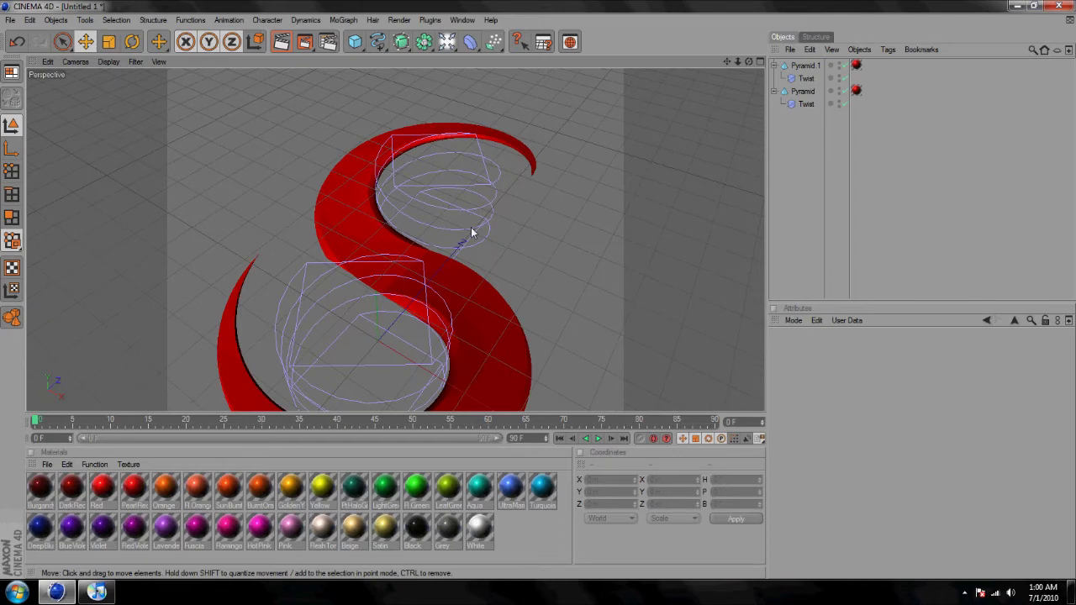
{"action": "left_click_drag", "start_coordinate": [474, 249], "coordinate": [546, 284], "text": "alt"}
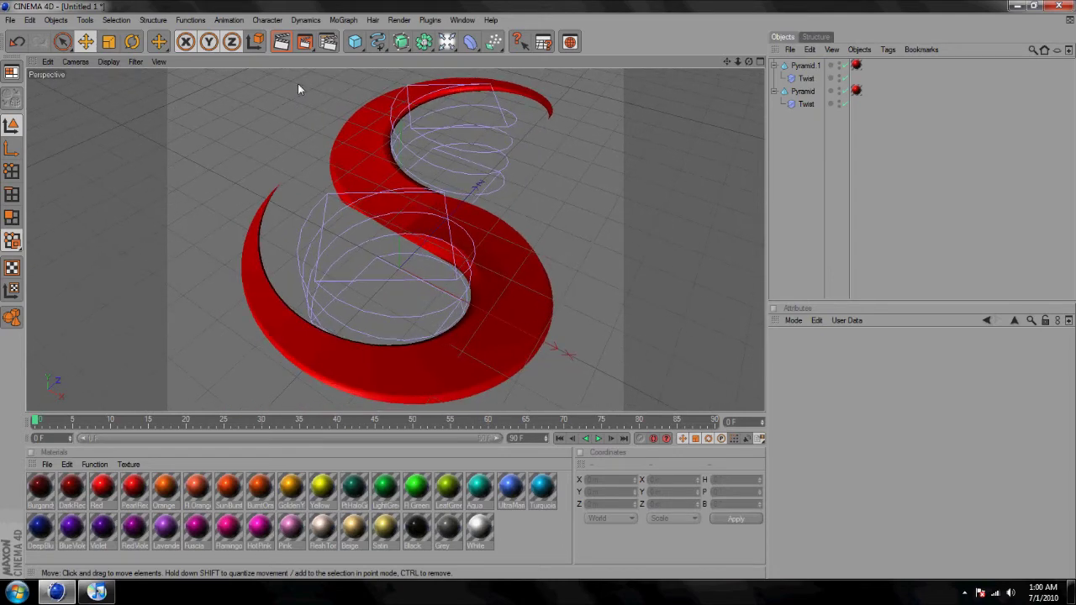
{"action": "left_click_drag", "start_coordinate": [447, 42], "coordinate": [481, 59]}
{"action": "left_click_drag", "start_coordinate": [406, 183], "coordinate": [638, 134]}
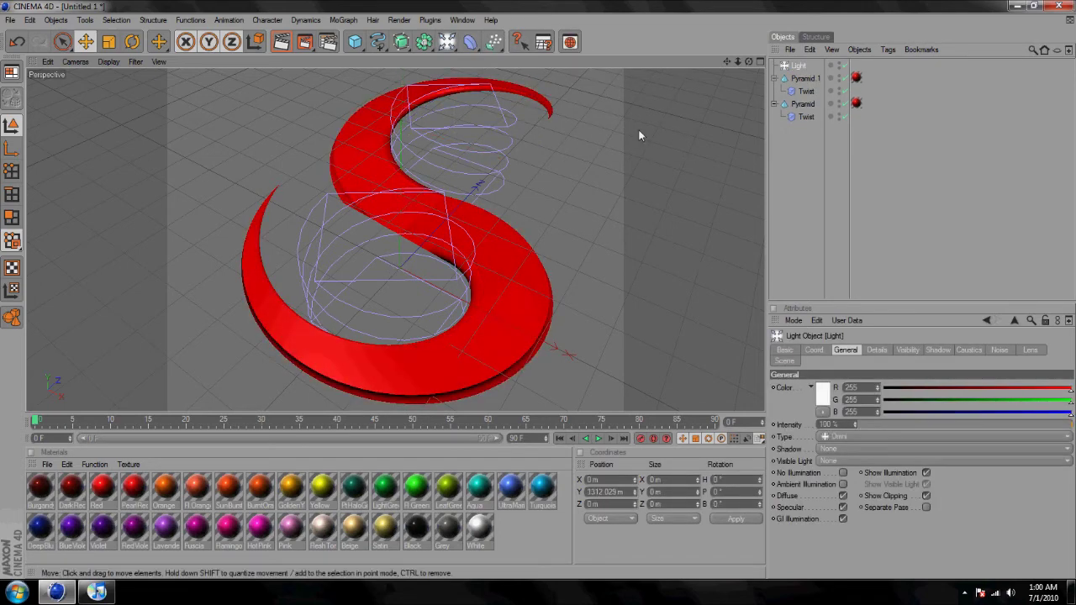
Move the light beside the S shape to about X 422 m and Z 182 m.
{"action": "left_click", "coordinate": [760, 62]}
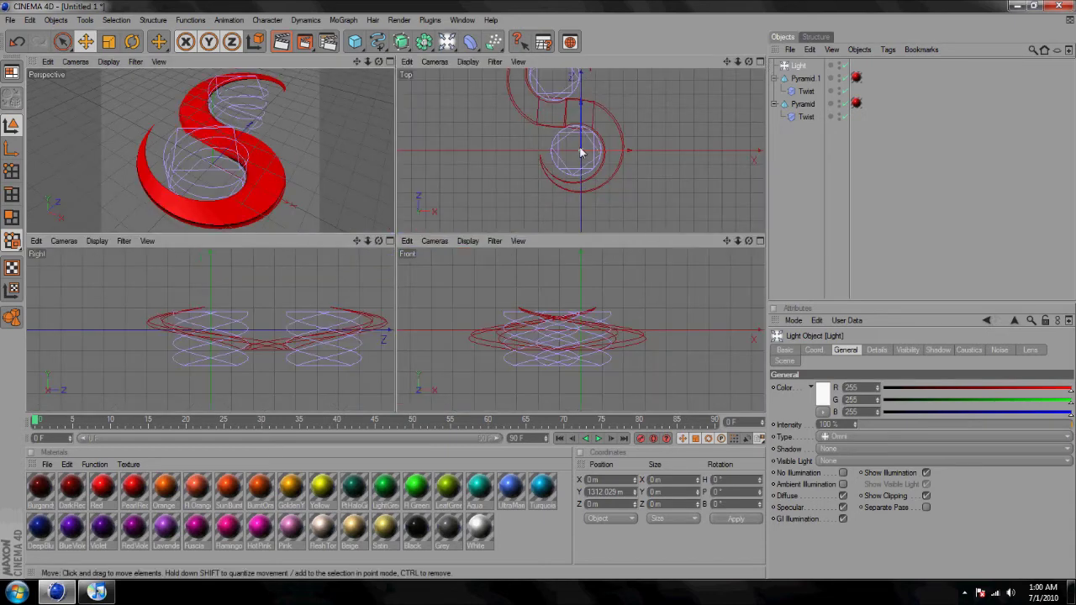
{"action": "left_click_drag", "start_coordinate": [580, 152], "coordinate": [606, 151]}
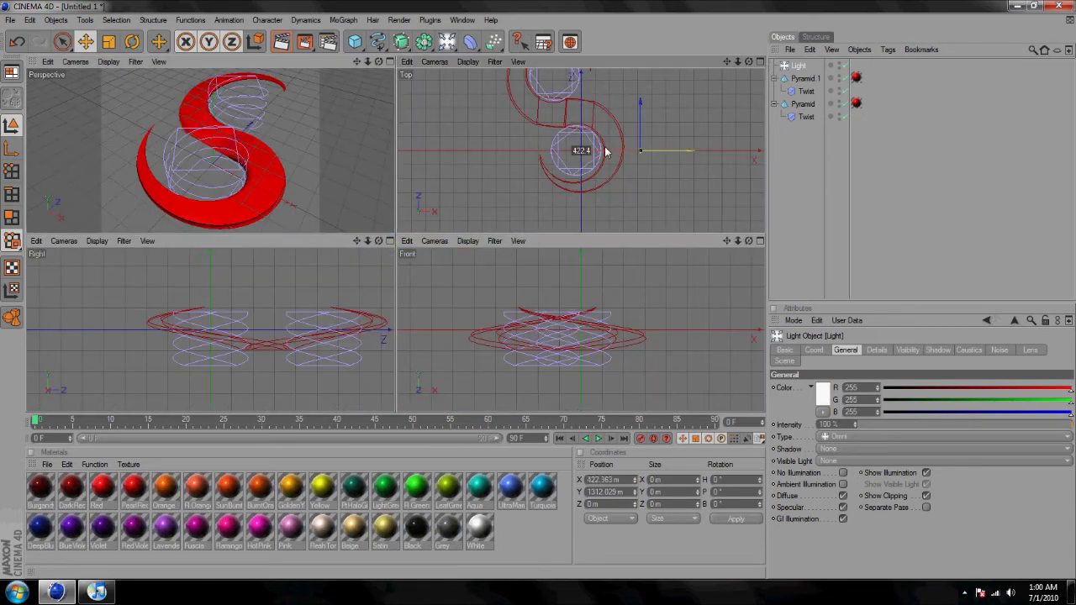
{"action": "left_click_drag", "start_coordinate": [644, 120], "coordinate": [644, 93]}
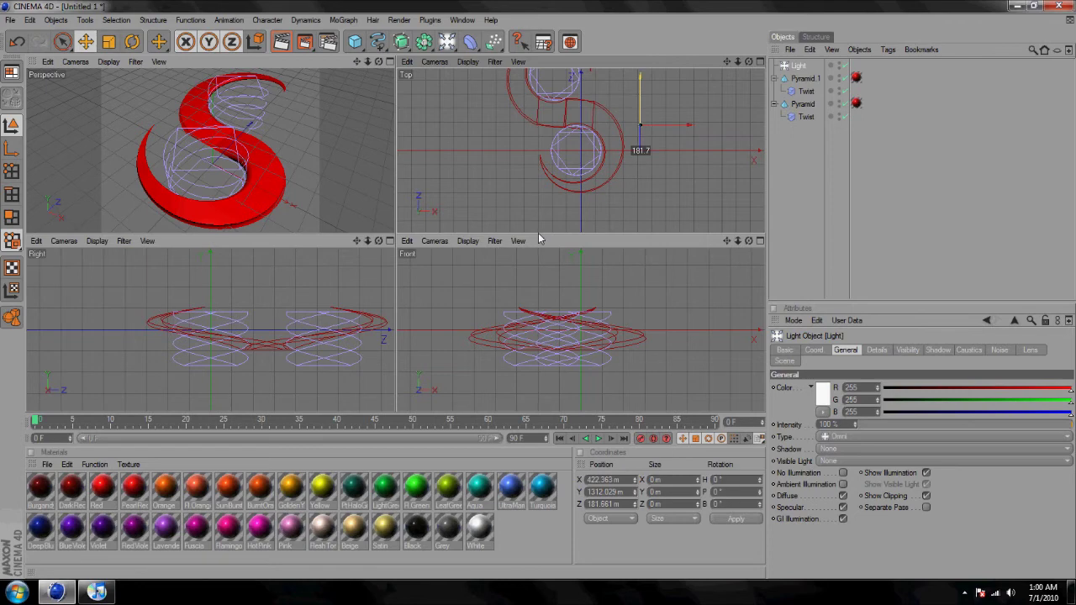
Set the light's intensity to 86% and its shadow to Shadow Maps (Soft), leaving the light deselected.
{"action": "left_click", "coordinate": [1043, 424]}
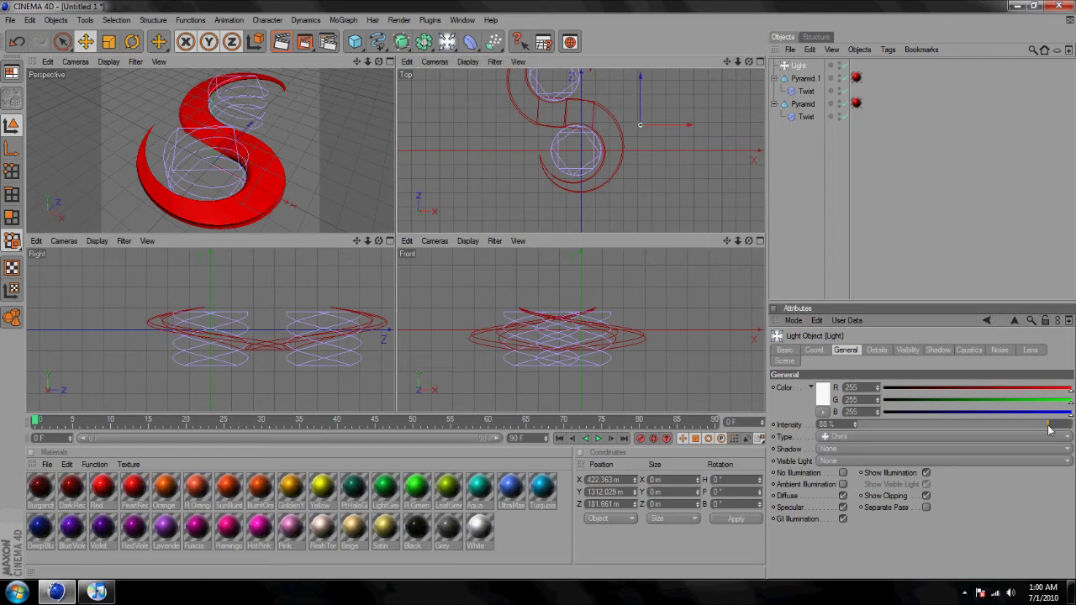
{"action": "left_click", "coordinate": [934, 448]}
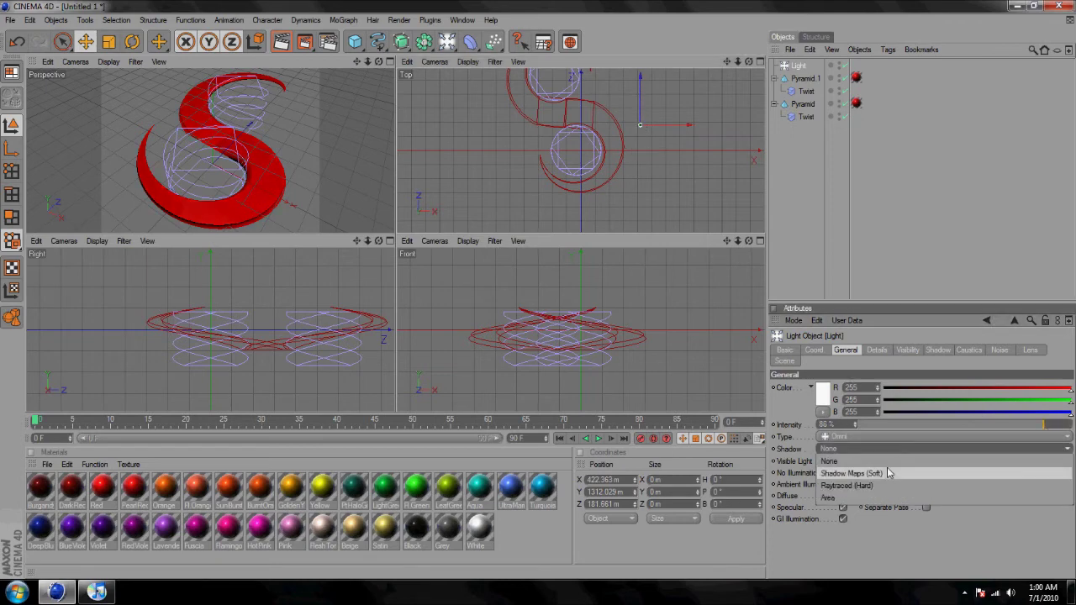
{"action": "left_click", "coordinate": [887, 472]}
{"action": "left_click", "coordinate": [790, 189]}
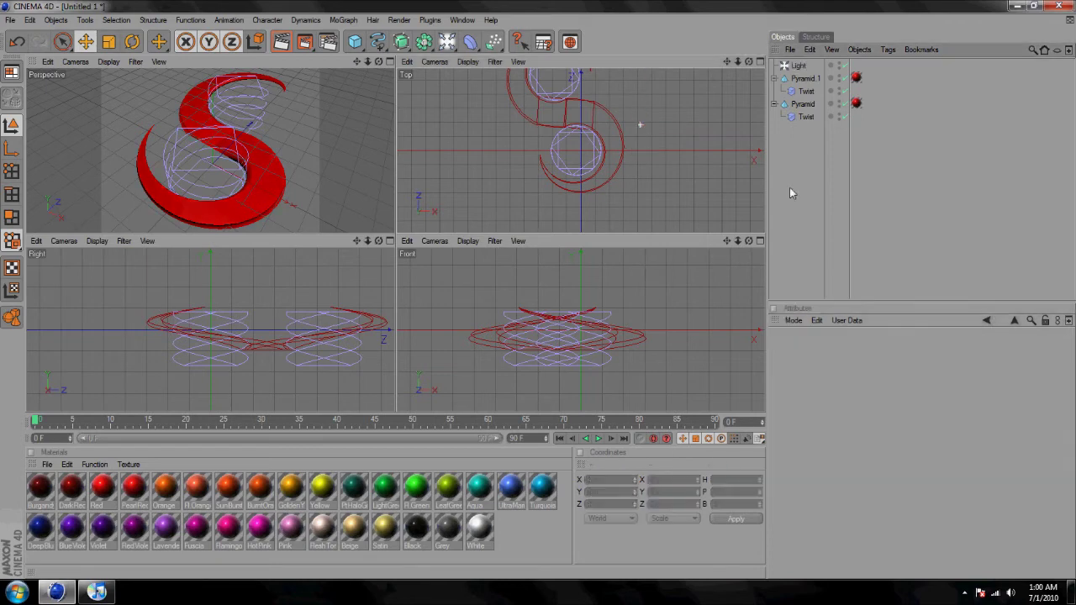
Render a preview of the lit S shape in the enlarged perspective view.
{"action": "left_click", "coordinate": [286, 44]}
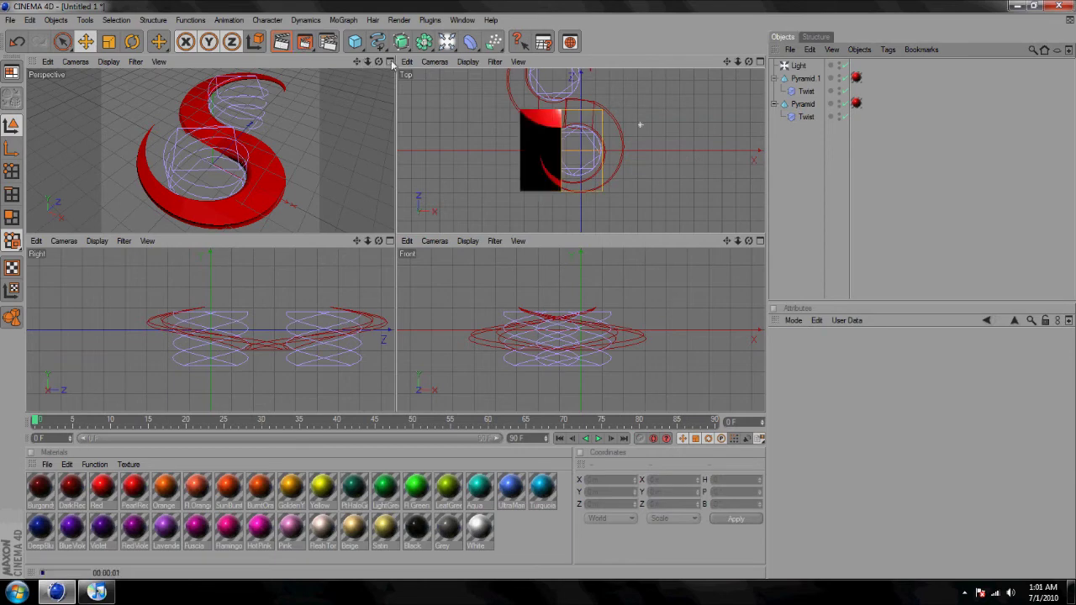
{"action": "middle_click", "coordinate": [322, 115]}
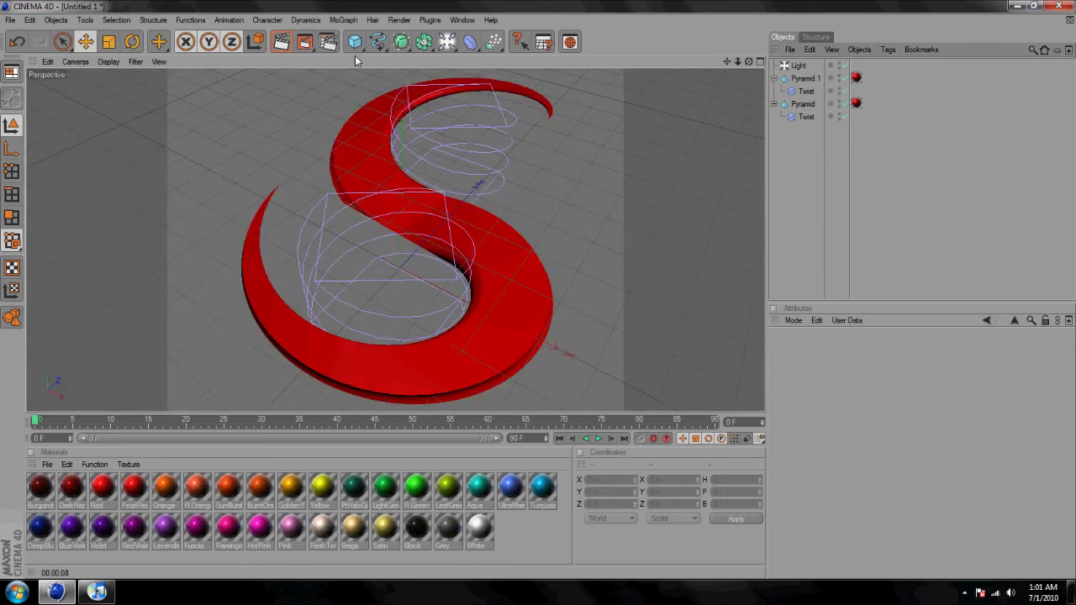
Set the render output size to 800 x 800 pixels.
{"action": "left_click", "coordinate": [324, 42]}
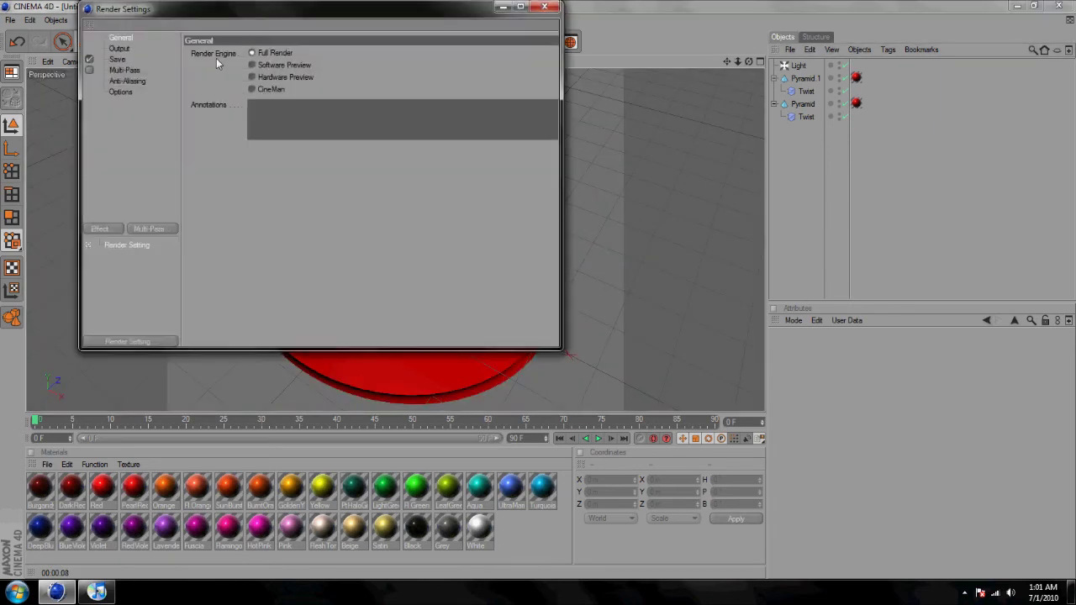
{"action": "left_click", "coordinate": [120, 49]}
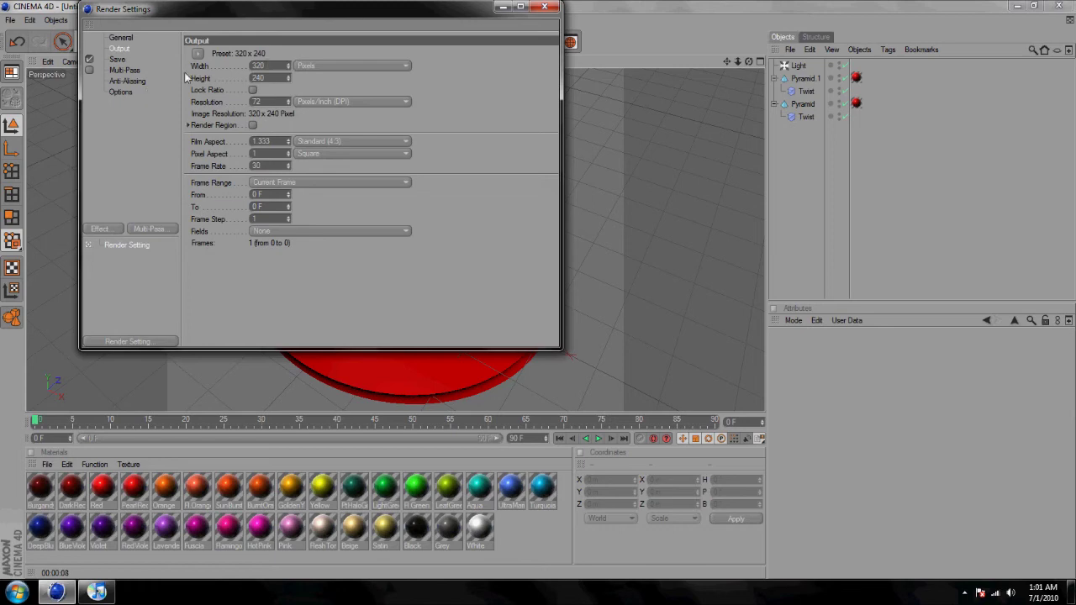
{"action": "double_click", "coordinate": [275, 65]}
{"action": "type", "text": "800"}
{"action": "key", "text": "Tab"}
{"action": "type", "text": "800"}
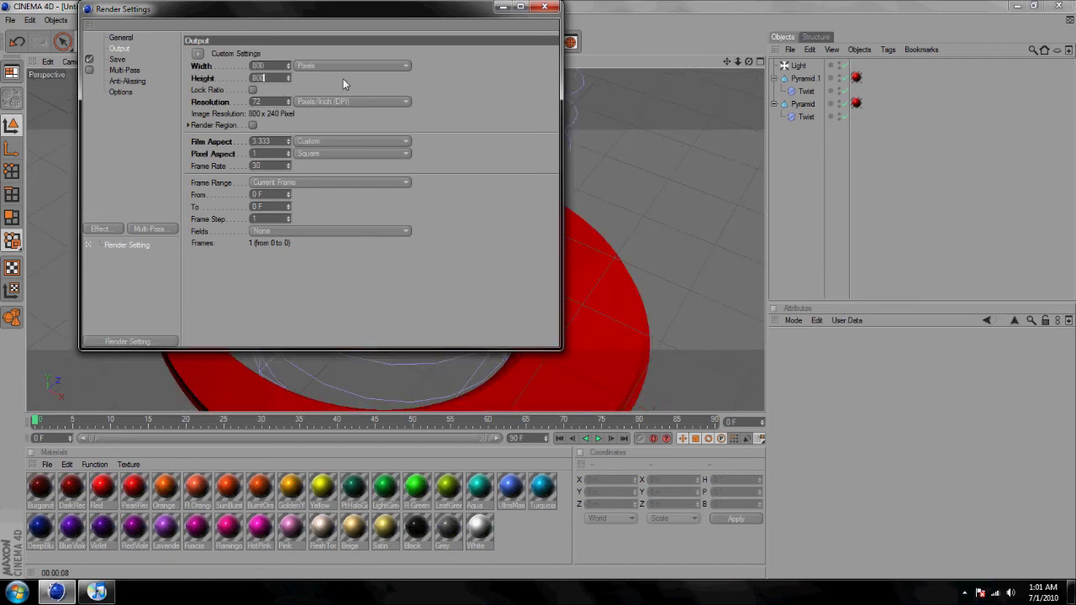
{"action": "key", "text": "Return"}
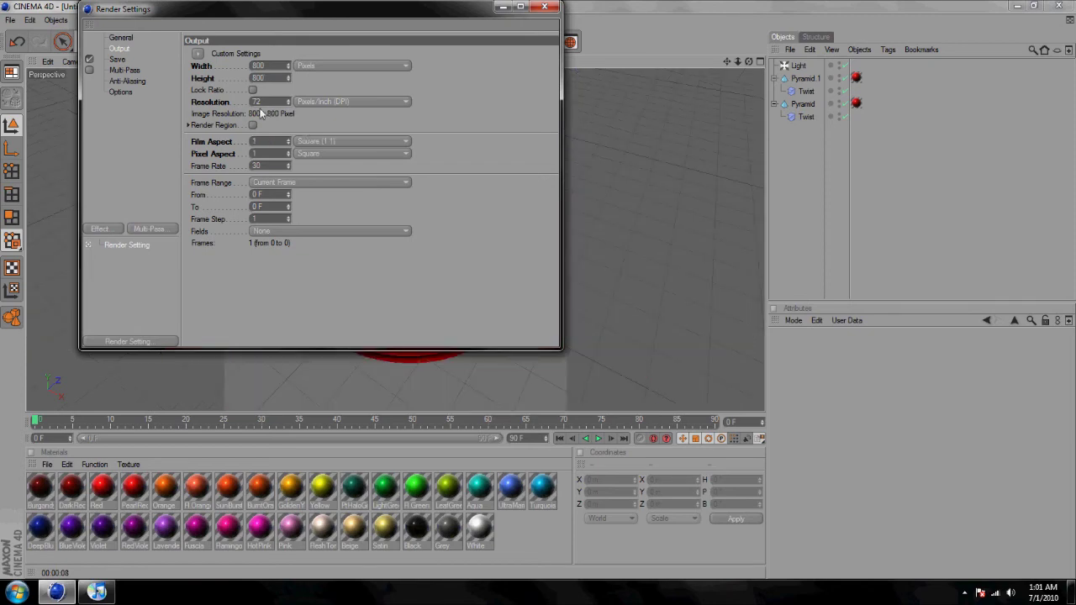
Enable the alpha channel for the saved render and set its format to PNG.
{"action": "left_click", "coordinate": [118, 59]}
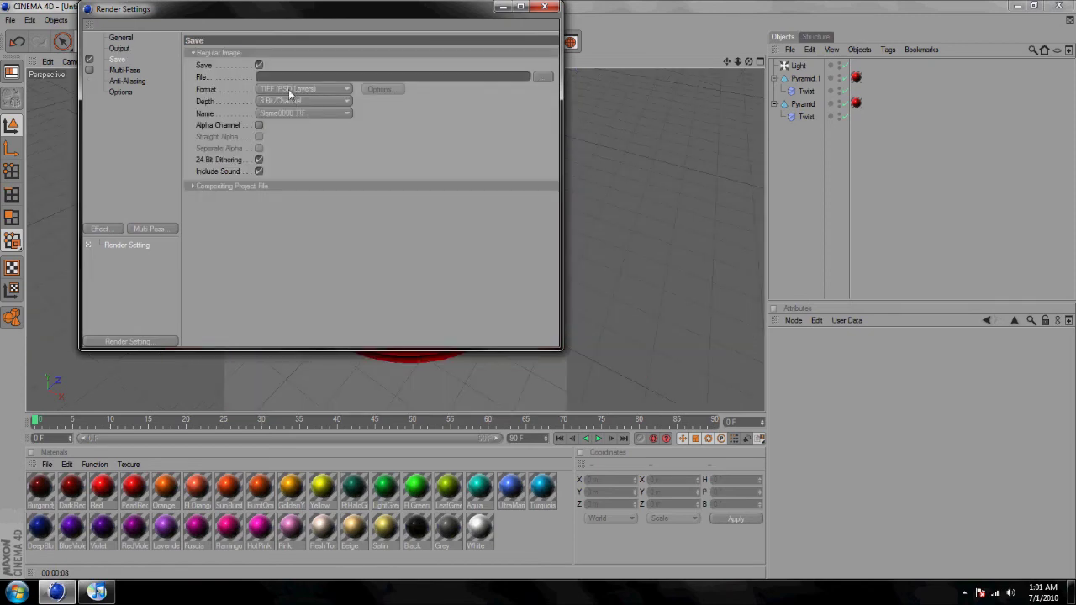
{"action": "left_click", "coordinate": [259, 125]}
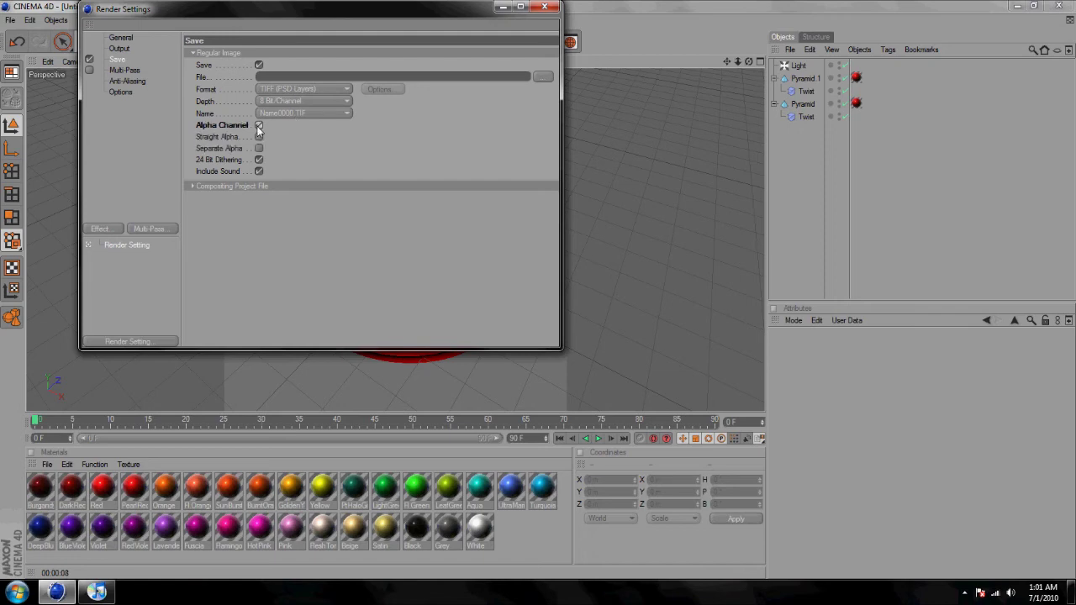
{"action": "left_click", "coordinate": [275, 89]}
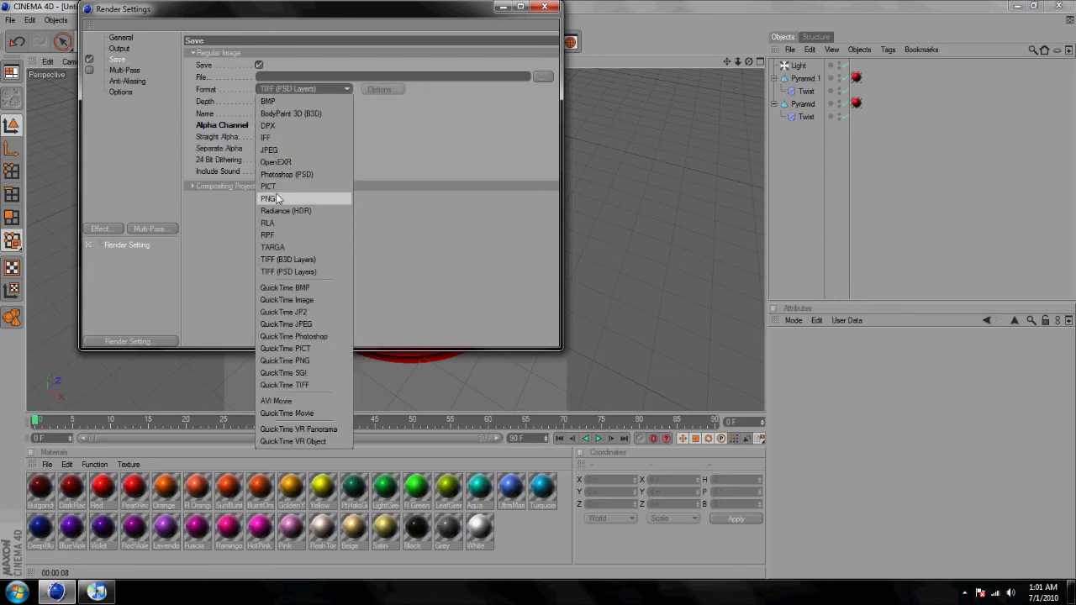
{"action": "left_click", "coordinate": [269, 198]}
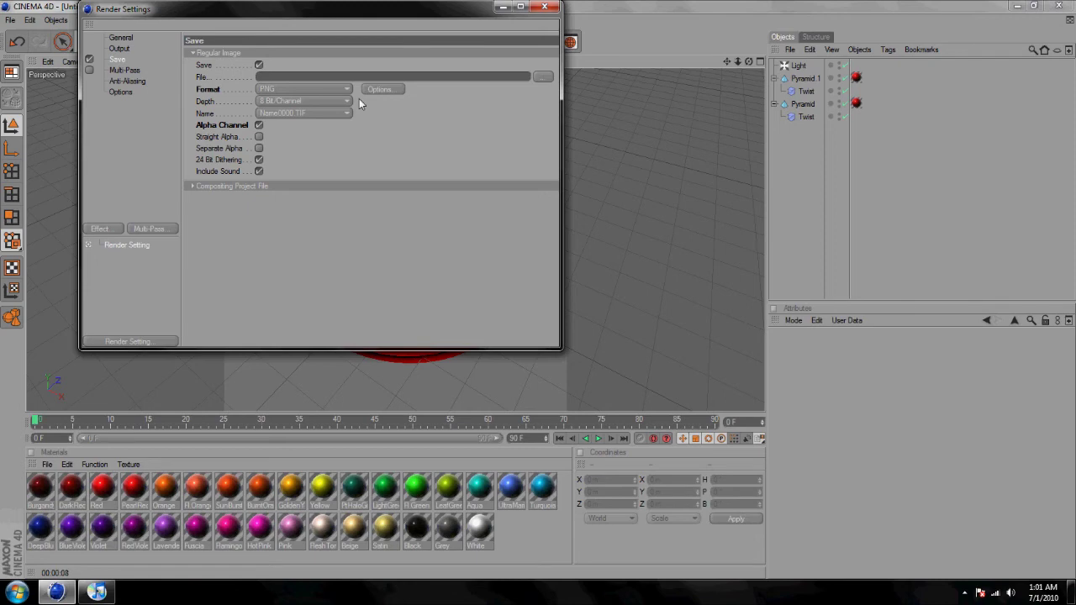
Set the render to save in the Pictures library under the file name s.
{"action": "left_click", "coordinate": [543, 76]}
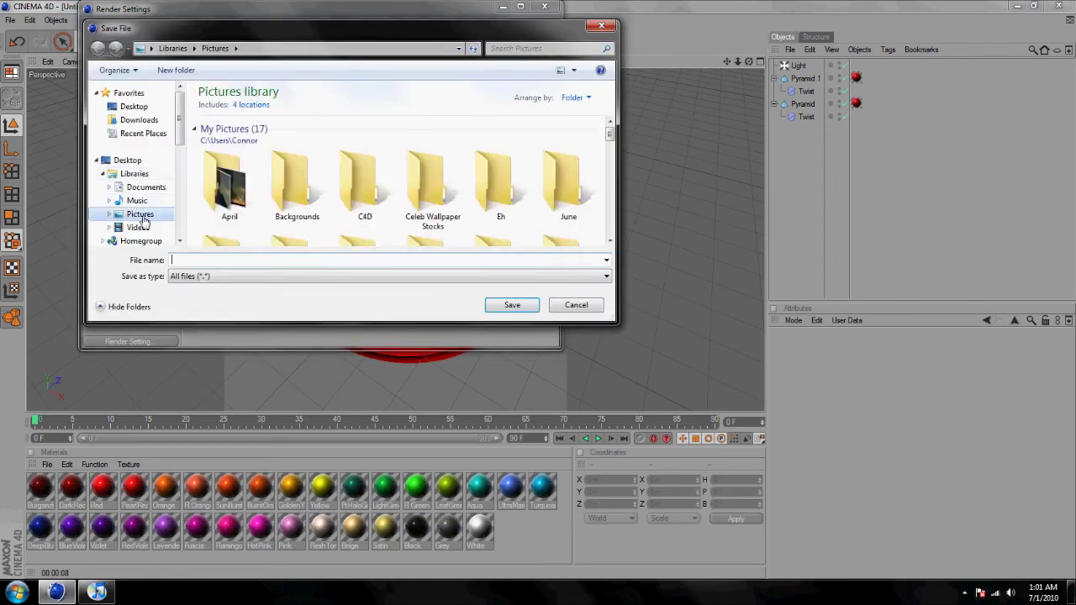
{"action": "left_click", "coordinate": [140, 215]}
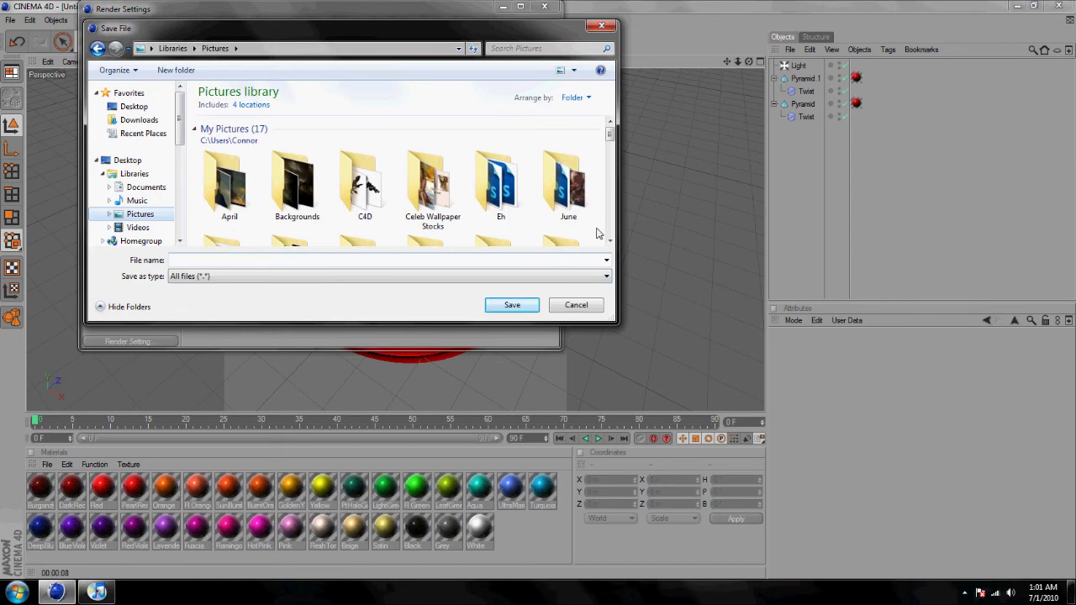
{"action": "left_click", "coordinate": [518, 259]}
{"action": "type", "text": "s"}
{"action": "left_click", "coordinate": [520, 308]}
{"action": "left_click", "coordinate": [520, 307]}
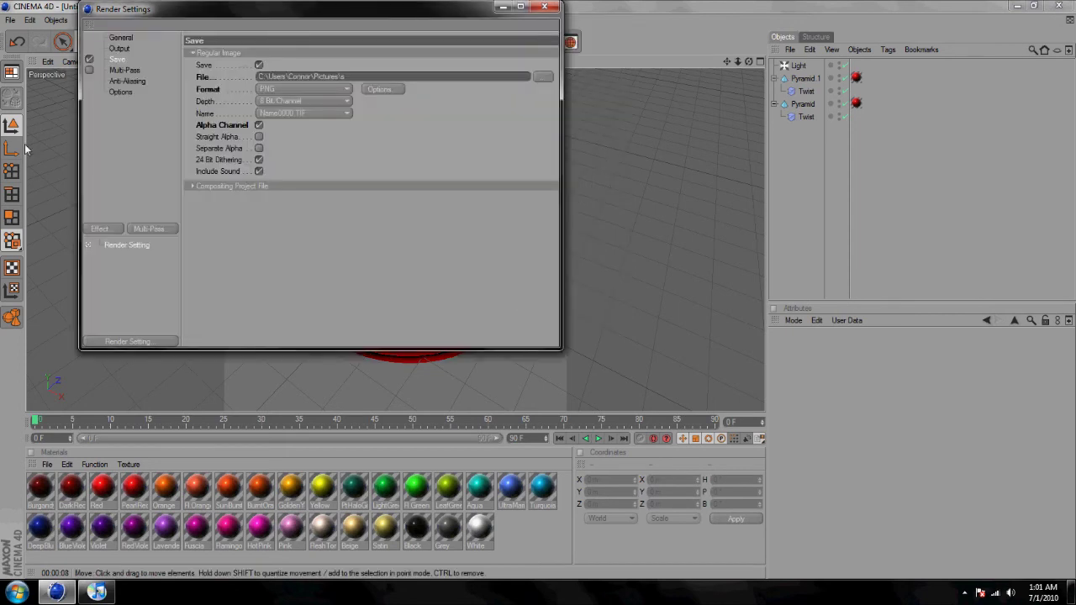
Set the render's anti-aliasing to Best with the Area filter.
{"action": "left_click", "coordinate": [119, 79]}
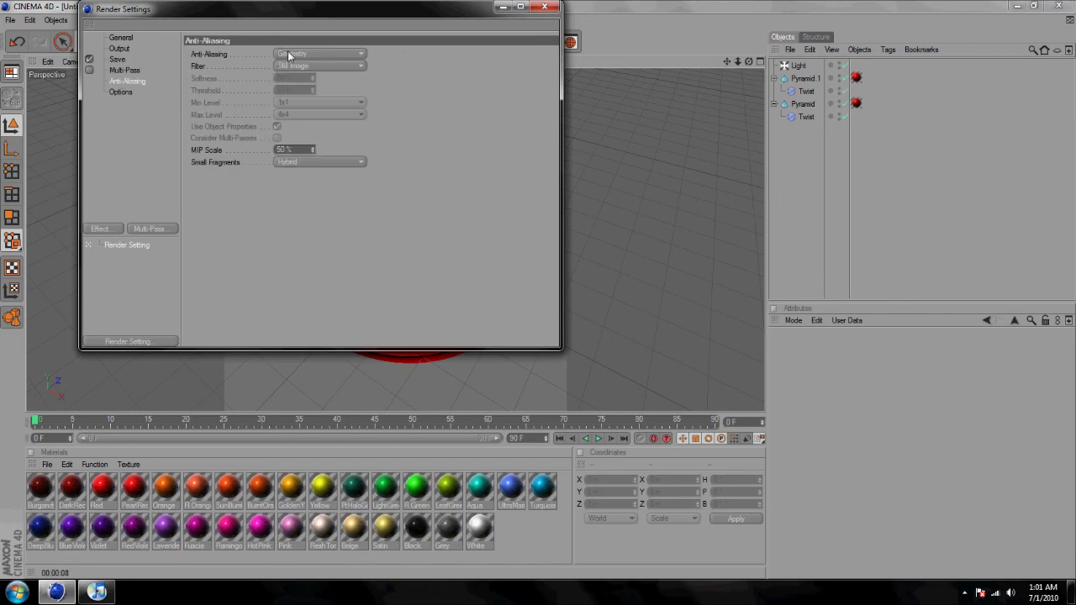
{"action": "left_click", "coordinate": [287, 54]}
{"action": "left_click", "coordinate": [301, 90]}
{"action": "left_click", "coordinate": [299, 66]}
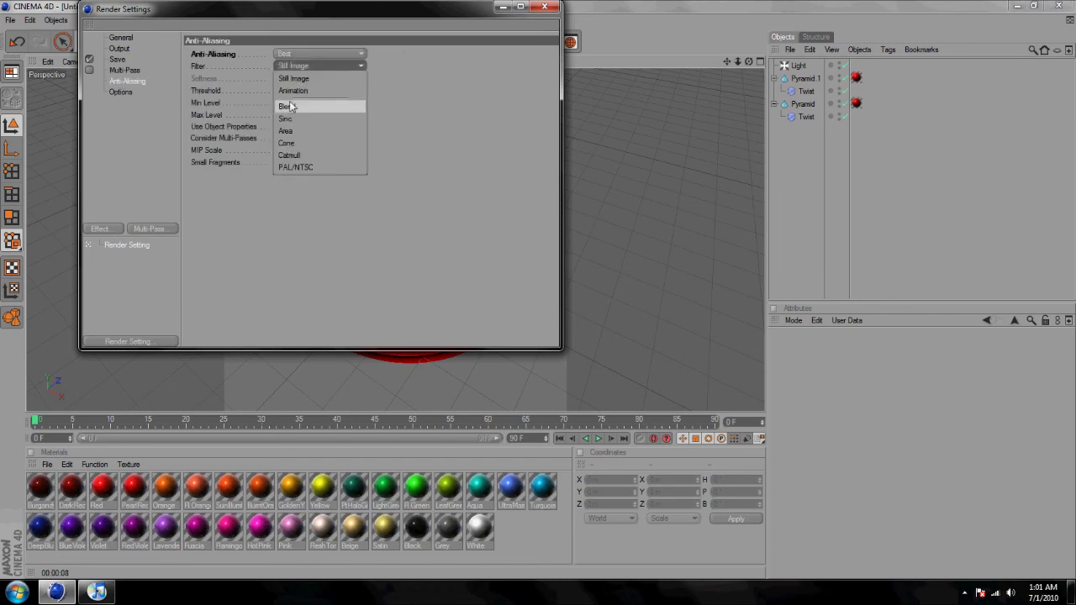
{"action": "left_click", "coordinate": [300, 130]}
Disable Auto Light and set ray threshold 5.1%, ray depth 20, reflection depth 10 and shadow depth 20 in the render options.
{"action": "left_click", "coordinate": [124, 92]}
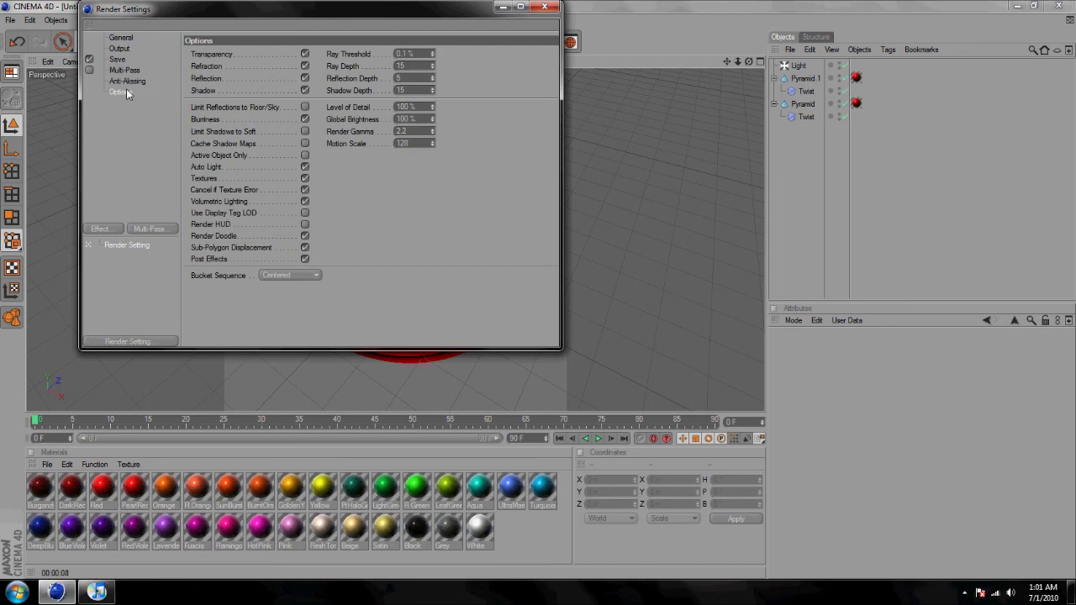
{"action": "left_click", "coordinate": [305, 169]}
{"action": "scroll", "coordinate": [419, 55], "scroll_direction": "up", "scroll_amount": 1}
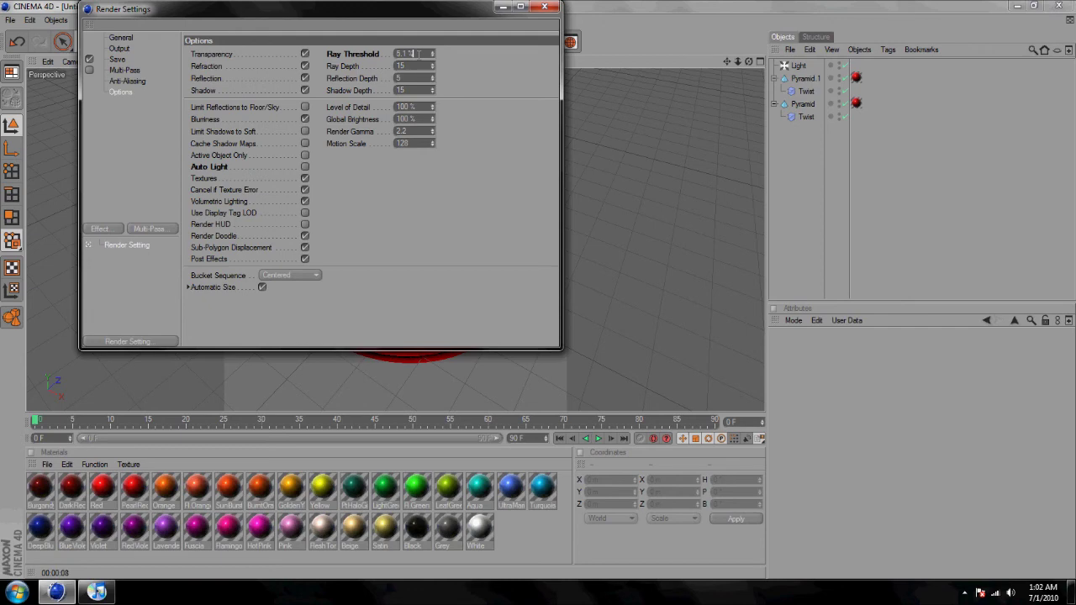
{"action": "scroll", "coordinate": [412, 65], "scroll_direction": "up", "scroll_amount": 1}
{"action": "type", "text": "1"}
{"action": "type", "text": "1"}
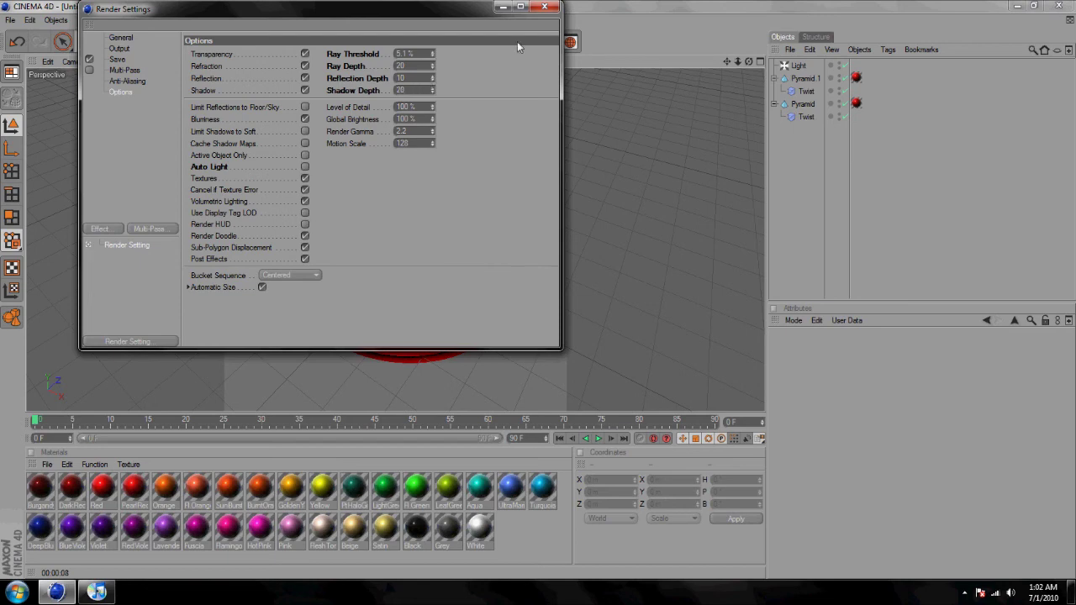
{"action": "left_click", "coordinate": [544, 7]}
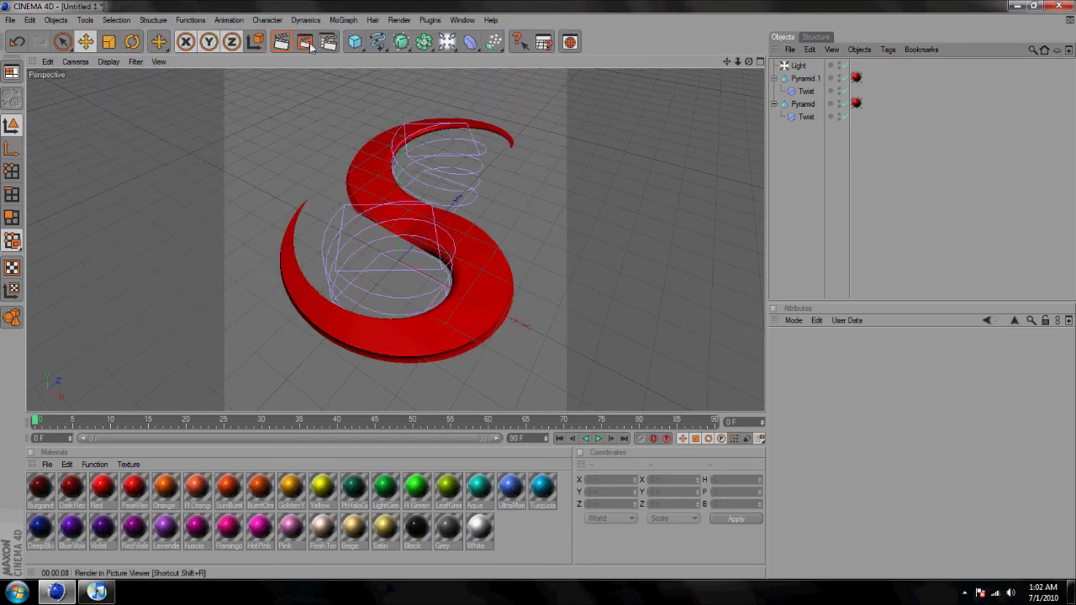
{"action": "left_click", "coordinate": [304, 41]}
{"action": "left_click", "coordinate": [545, 6]}
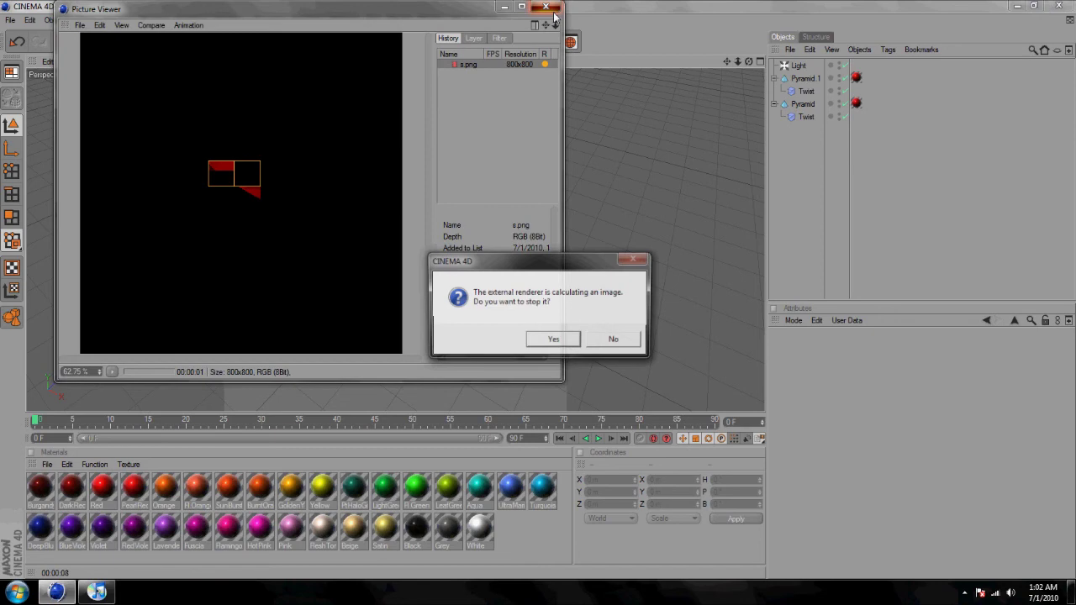
{"action": "left_click", "coordinate": [551, 340]}
Frame the S shape larger within the square render area and render it to the Picture Viewer.
{"action": "scroll", "coordinate": [543, 287], "scroll_direction": "up", "scroll_amount": 3}
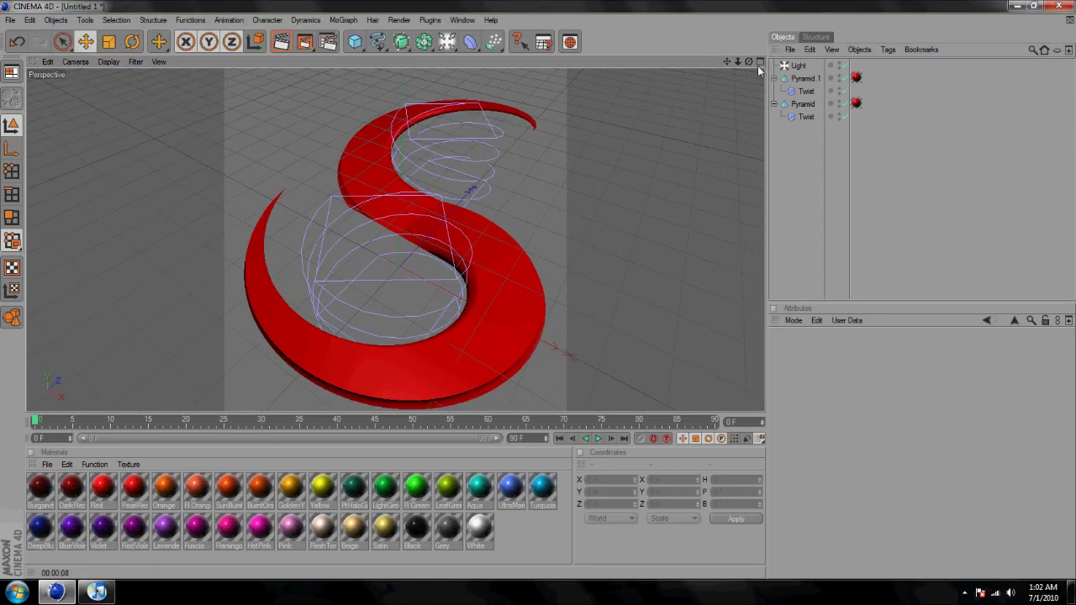
{"action": "left_click_drag", "start_coordinate": [748, 61], "coordinate": [538, 290]}
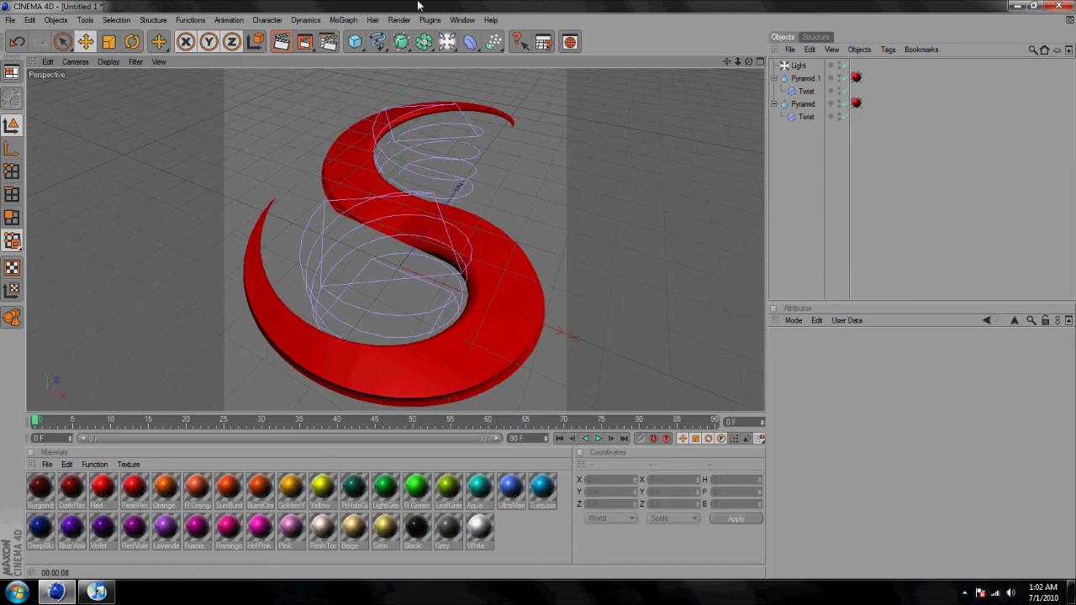
{"action": "left_click", "coordinate": [306, 43]}
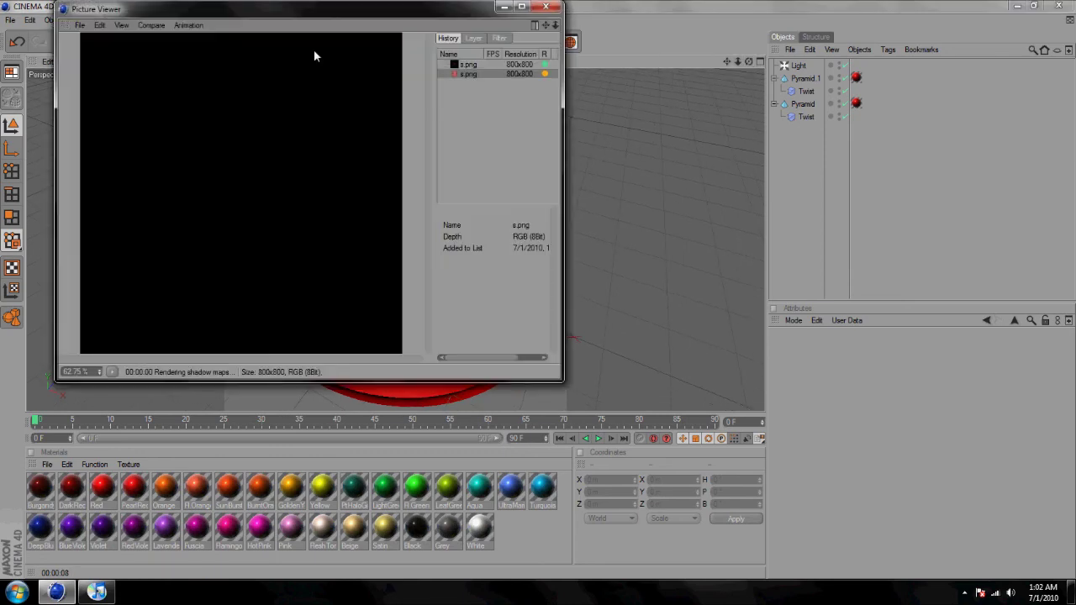